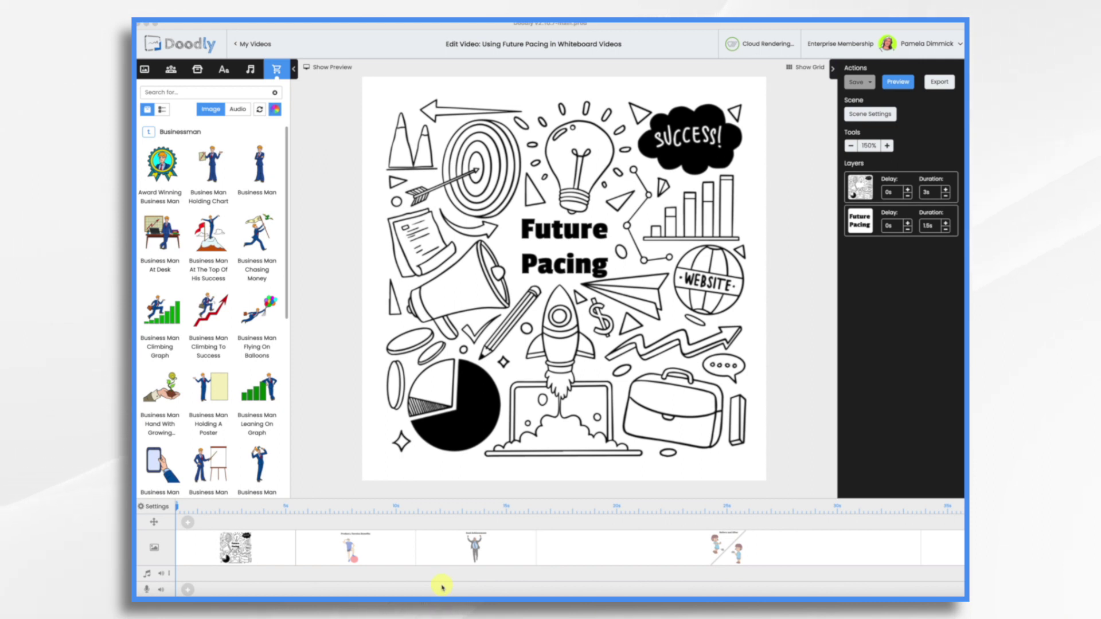
Step: Load the second scene, Product / Service Benefits, with the flexing man on a red ball
left_click(389, 559)
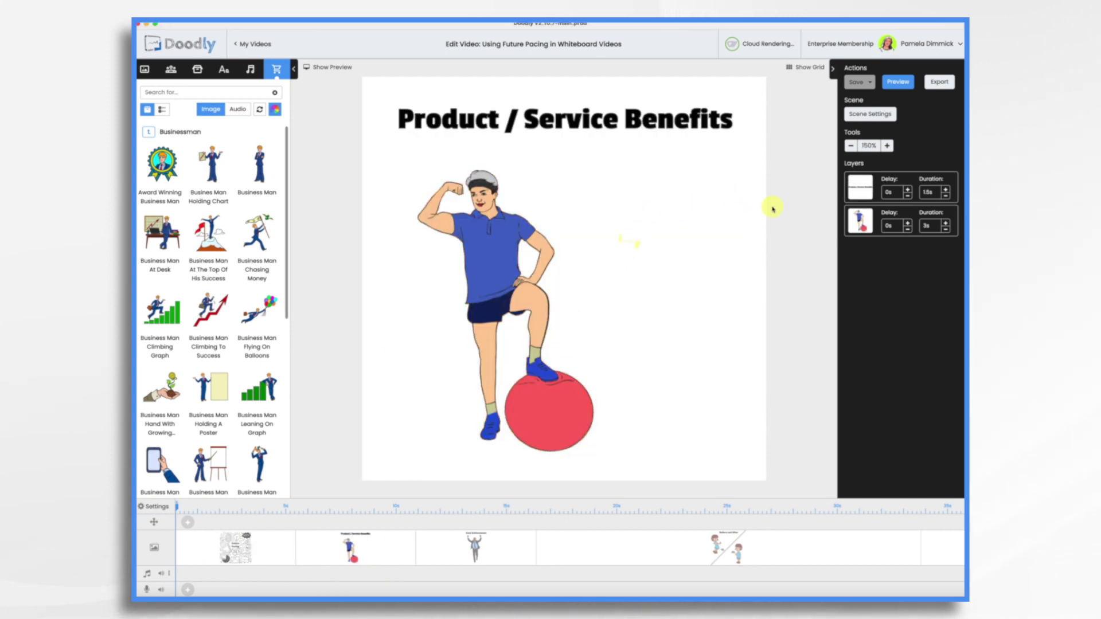
Step: Inspect the man on the ball, then view the Goal Achievement, Before and After and Testimonials scenes
left_click(480, 268)
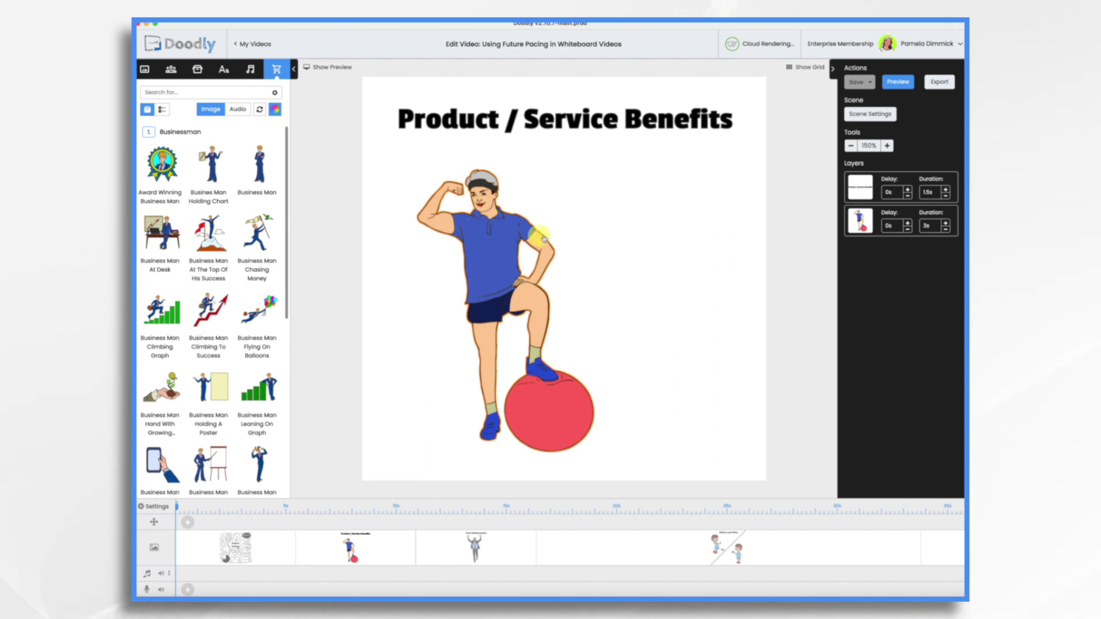
left_click(742, 245)
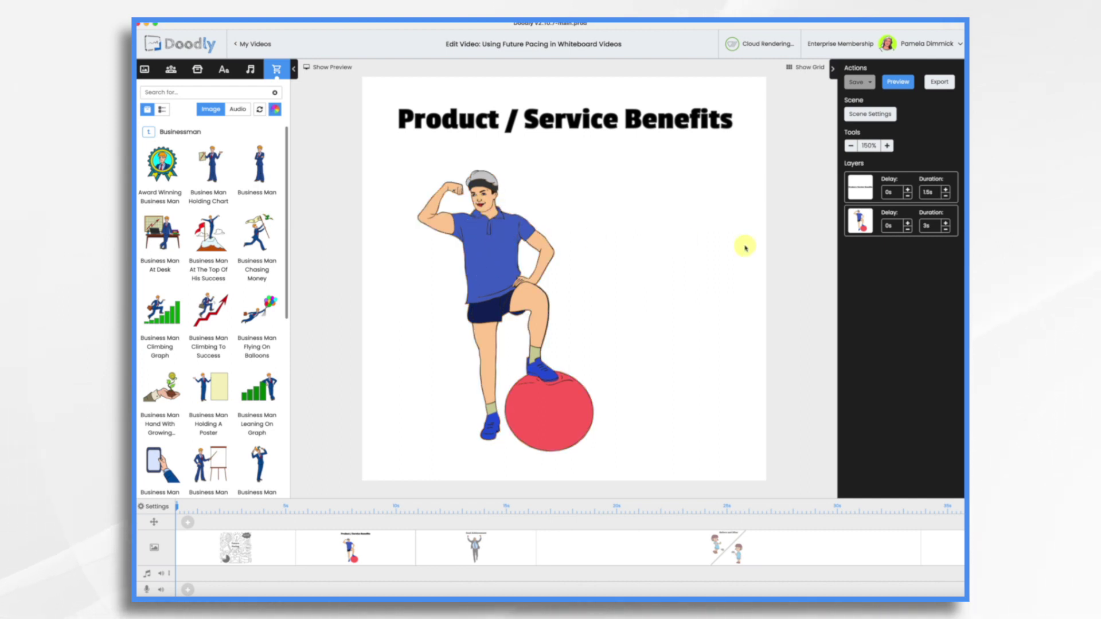
left_click(493, 552)
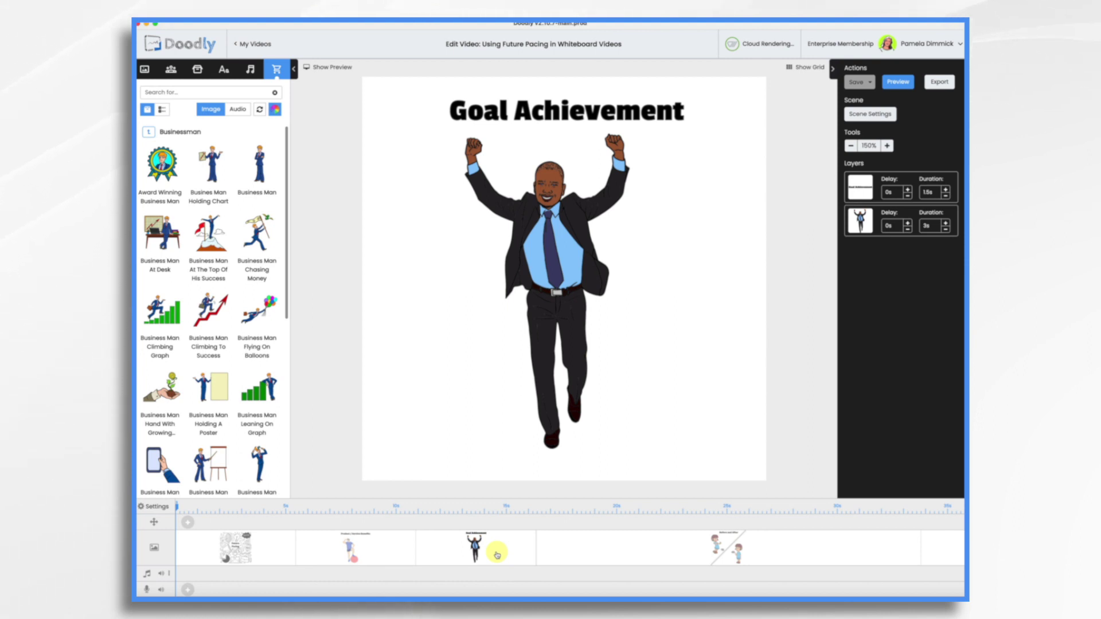
left_click(631, 564)
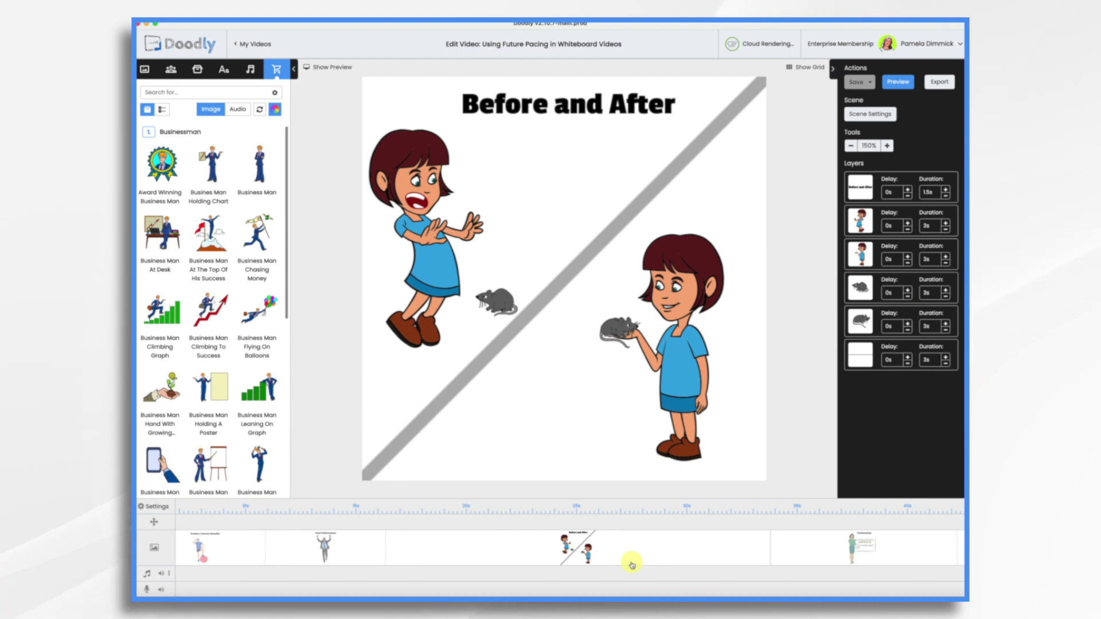
left_click(858, 547)
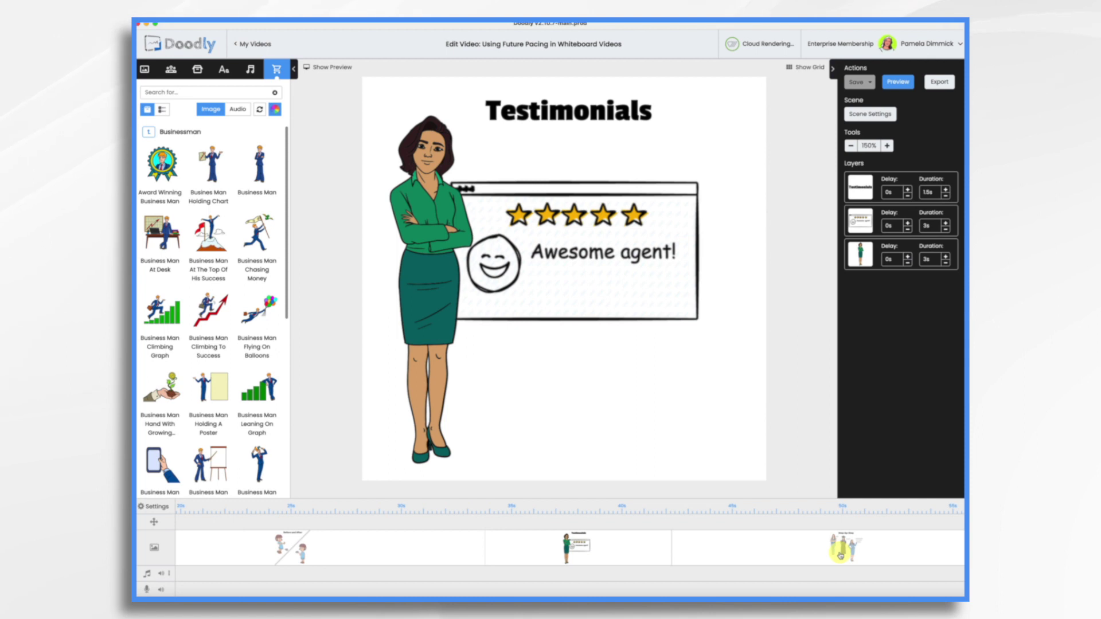
Step: View the Step-by-Step, Problem / Solution and Visual Metaphors scenes, then add a new blank scene
left_click(810, 552)
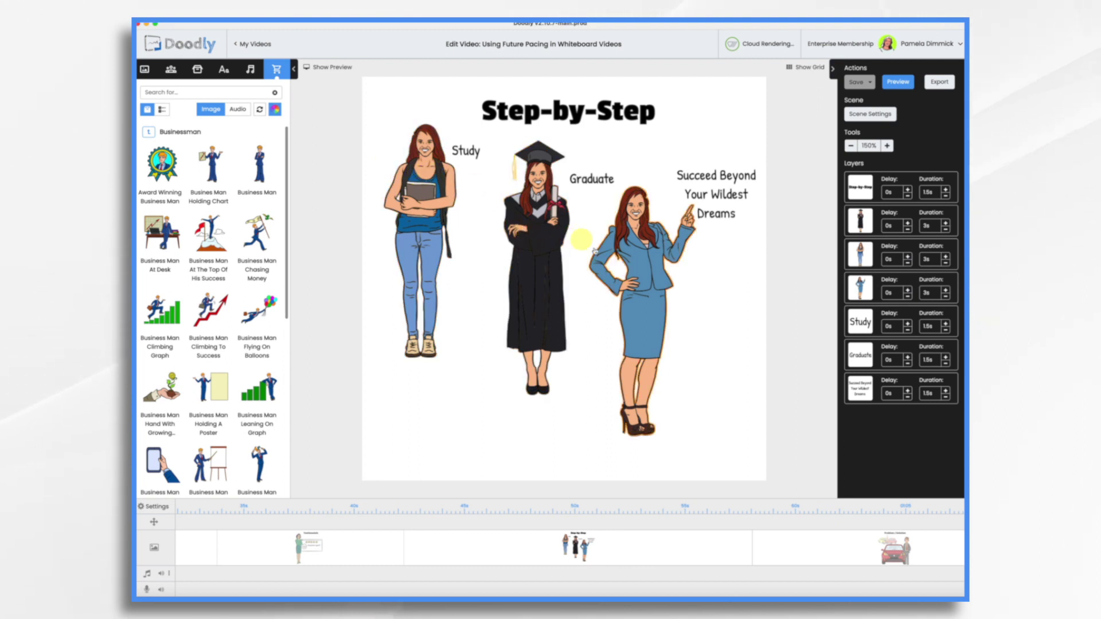
left_click(653, 275)
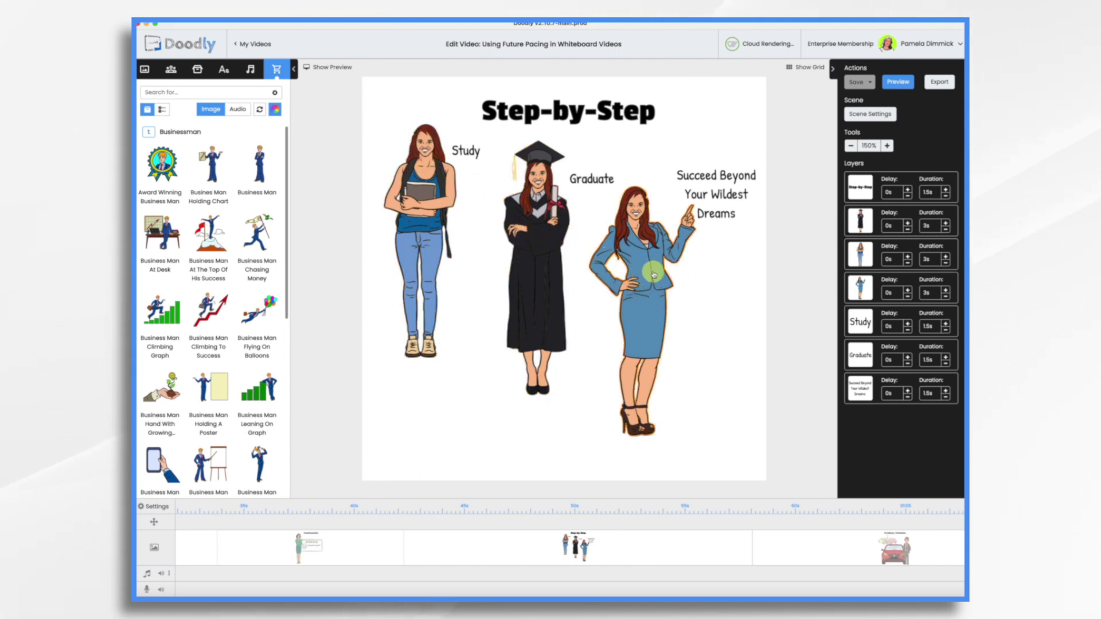
left_click(771, 538)
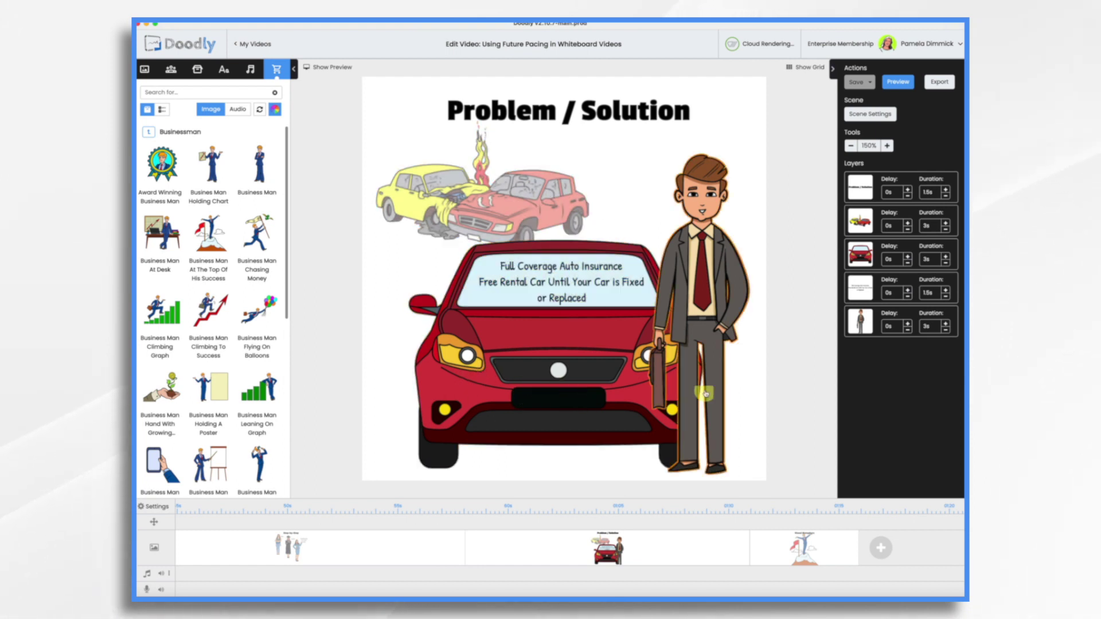
left_click(819, 558)
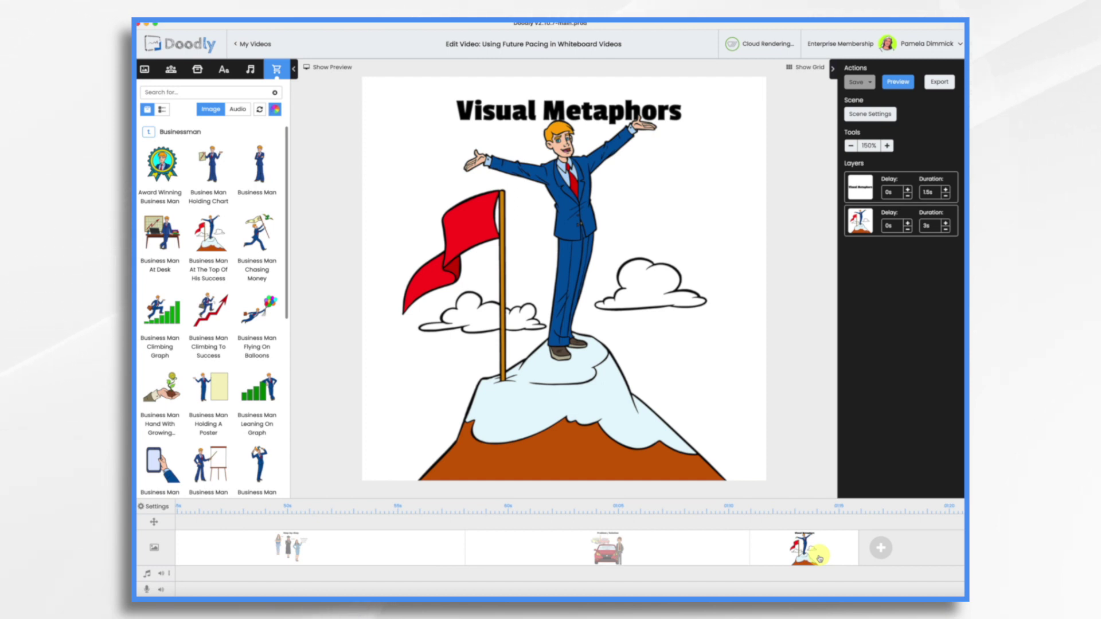
left_click(879, 548)
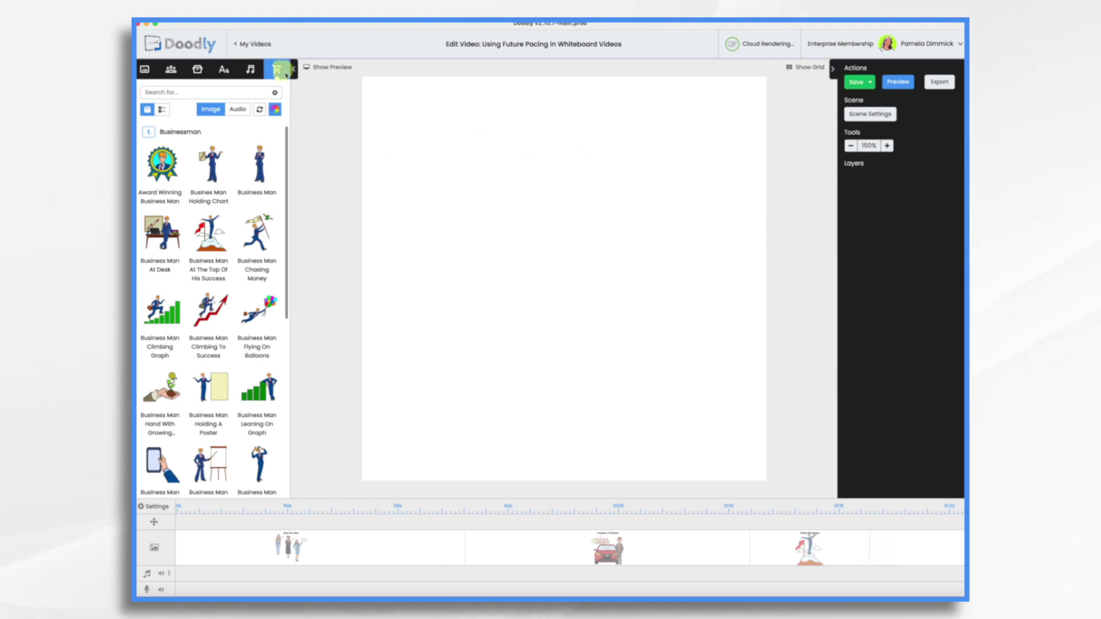
Step: Upload the Girl 1 and Girl 2 PNG images as new props
left_click(197, 69)
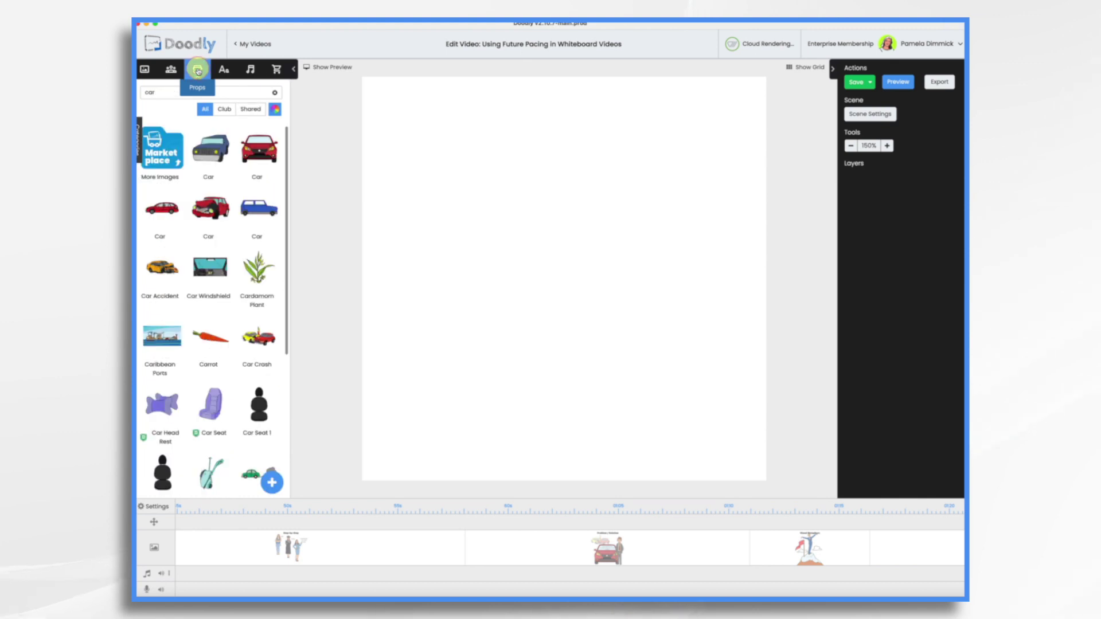
left_click(278, 486)
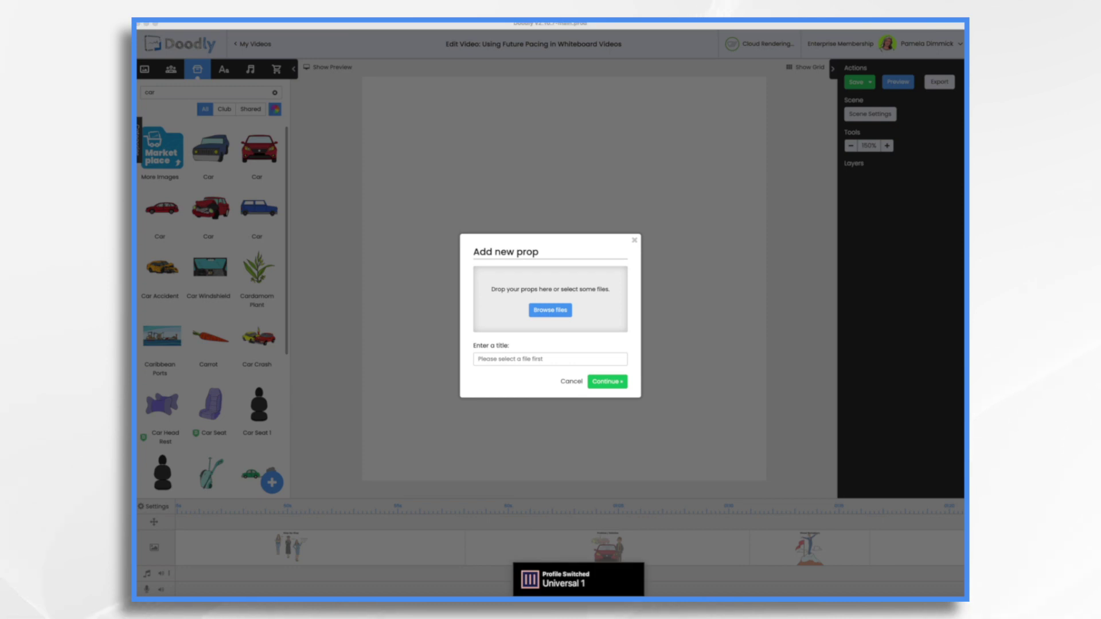
left_click_drag(797, 189, 547, 294)
left_click(609, 404)
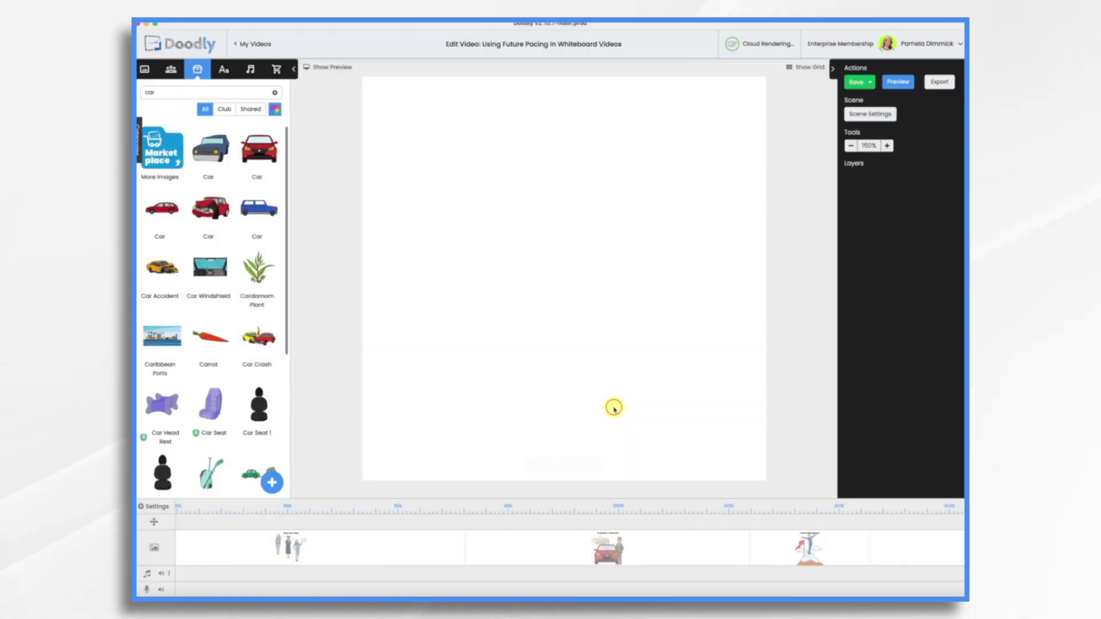
Step: Place the black Girl 2 silhouette and coloured Girl 1 on the canvas and enlarge them together
left_click_drag(259, 149, 559, 238)
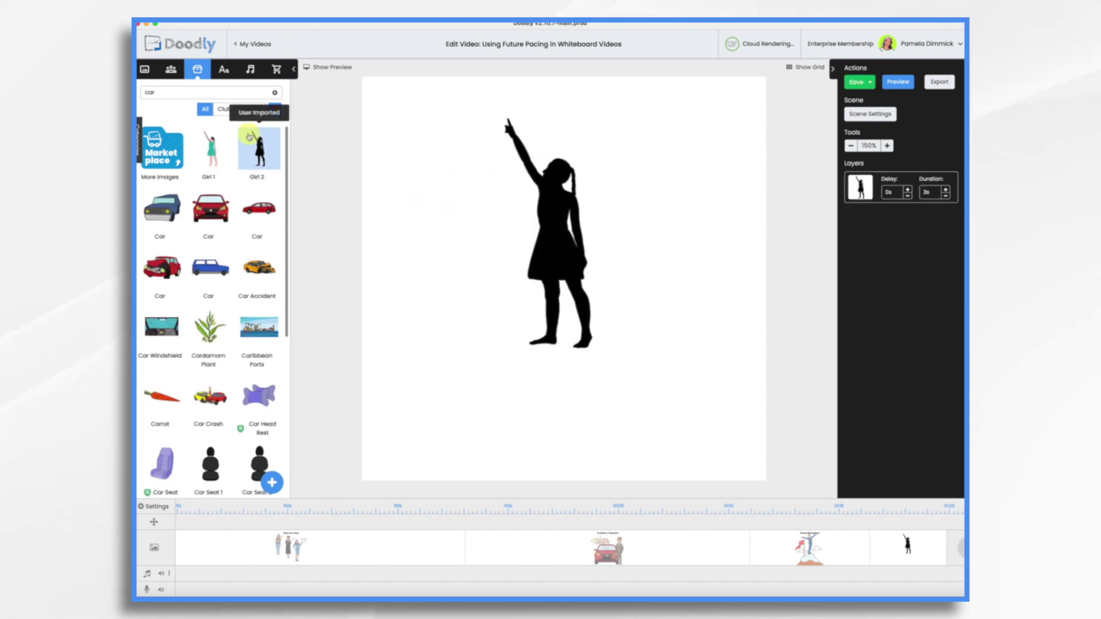
left_click_drag(209, 146, 507, 203)
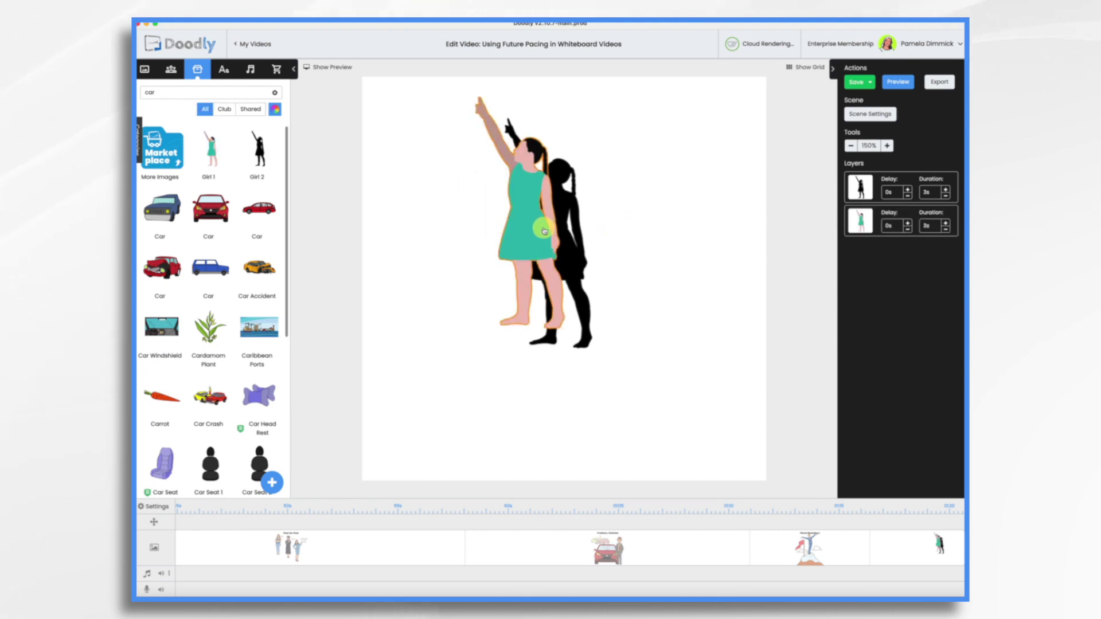
left_click(527, 220)
left_click(592, 330, "shift")
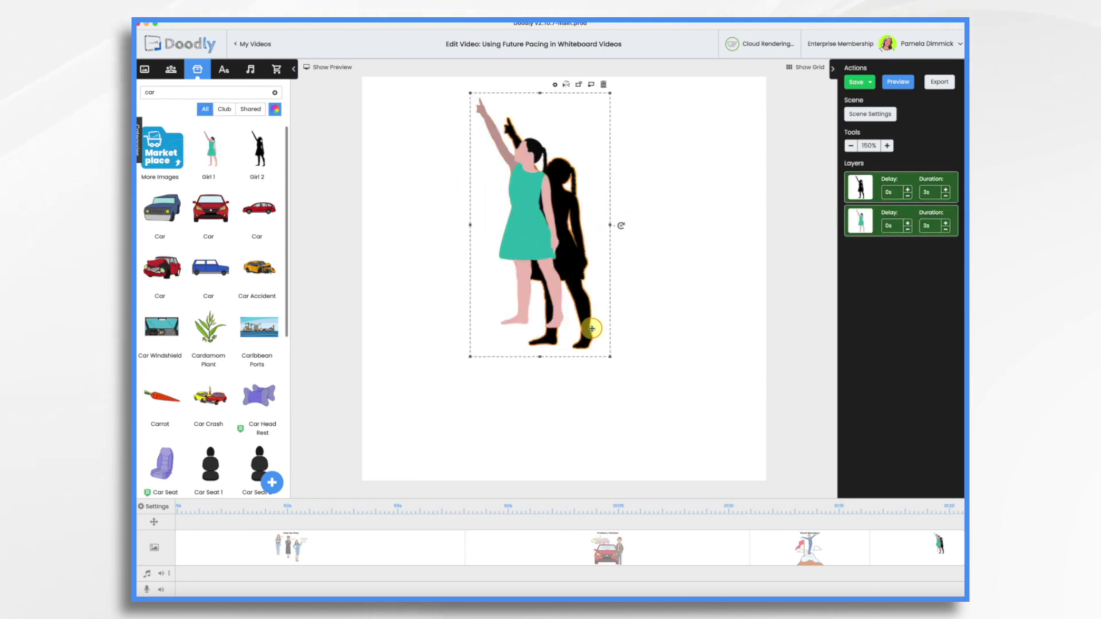
left_click_drag(611, 354, 727, 474)
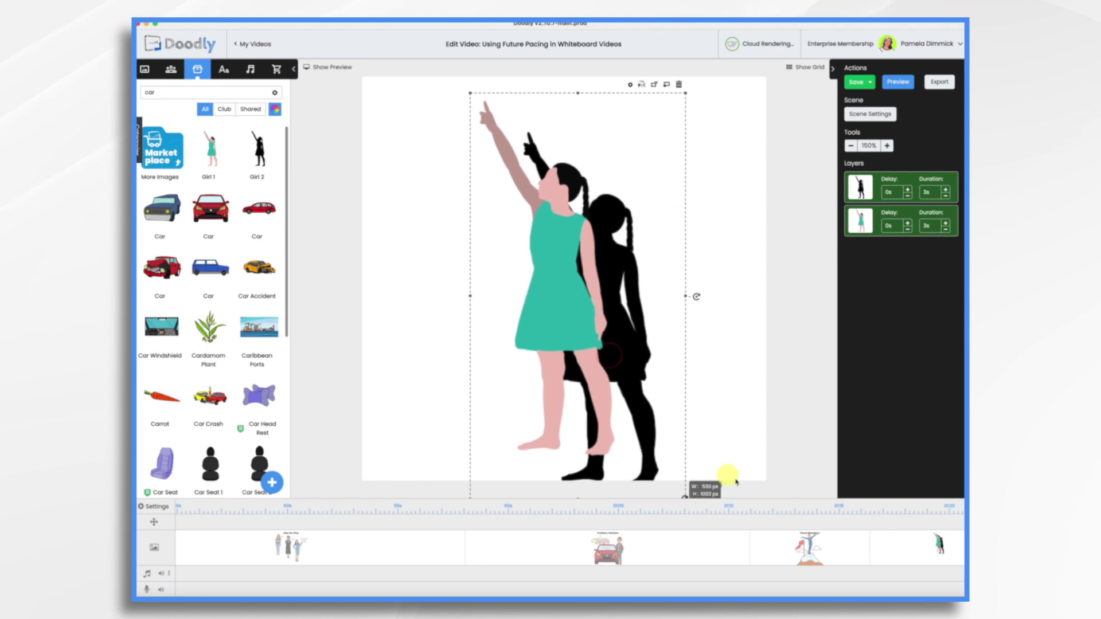
left_click(755, 419)
Step: Align the silhouette exactly behind the coloured girl, nudging her into place, then deselect
left_click_drag(644, 347, 595, 312)
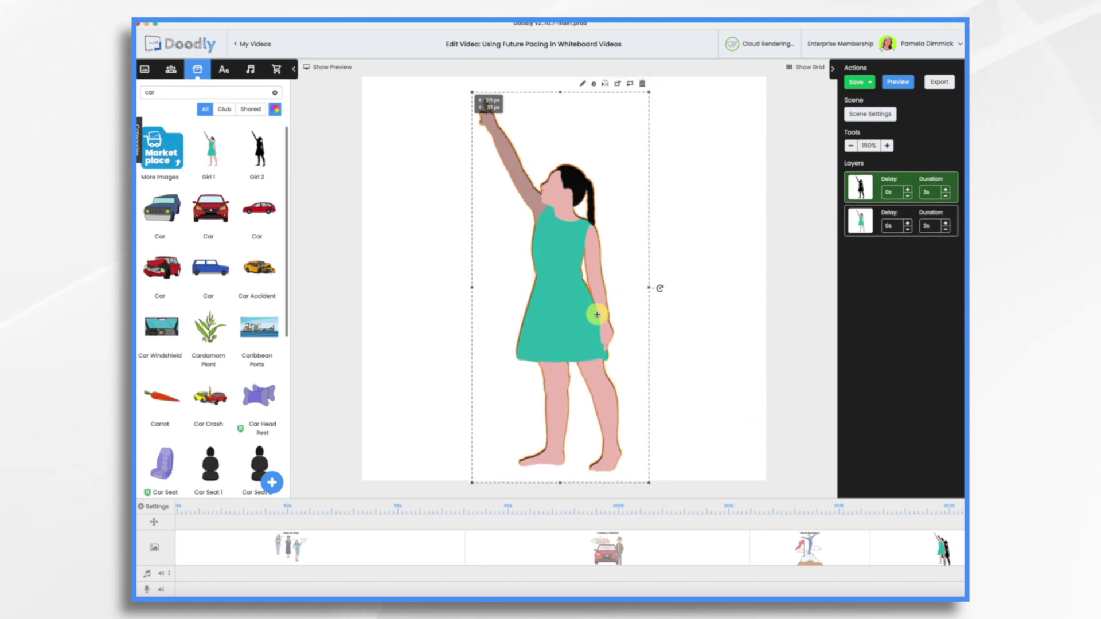
left_click(574, 333)
left_click(724, 370)
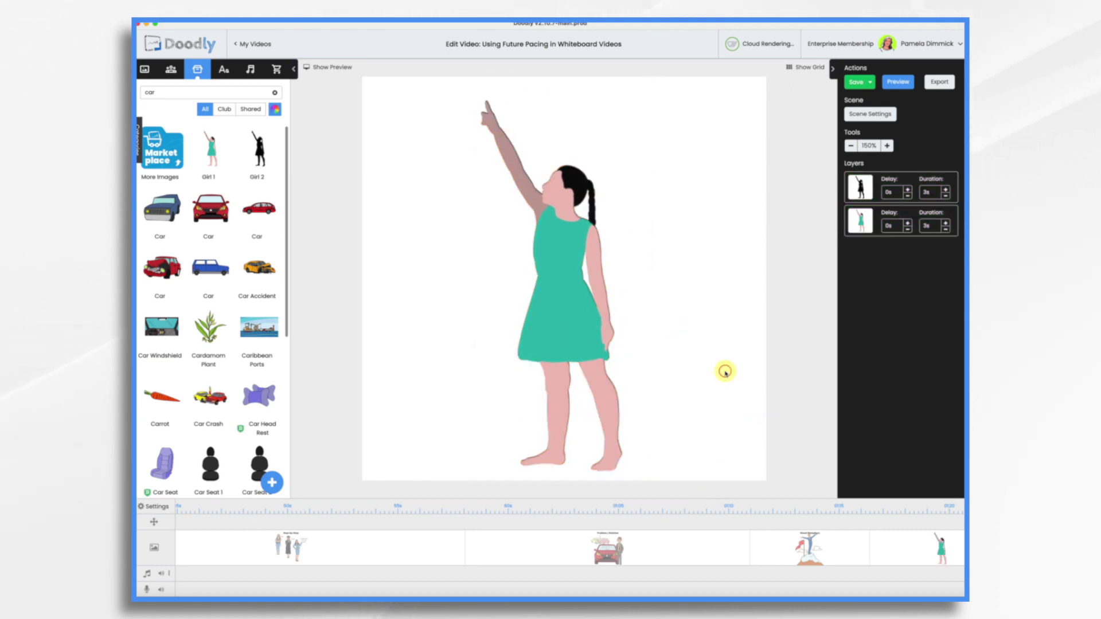
left_click(577, 285)
left_click(698, 298)
left_click(599, 290)
left_click(708, 313)
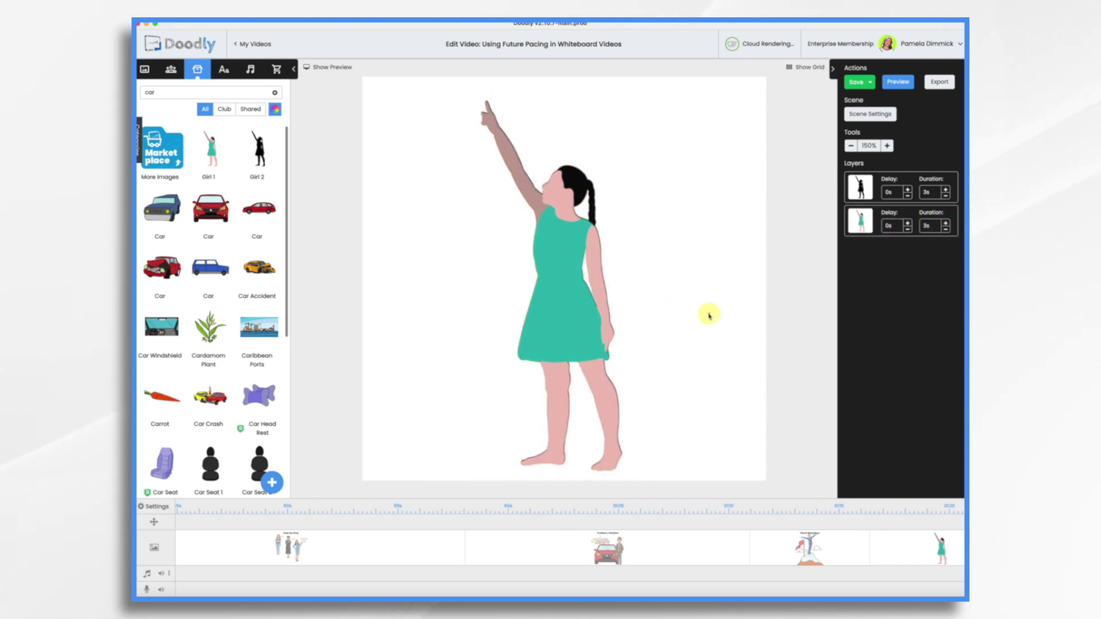
left_click(587, 291)
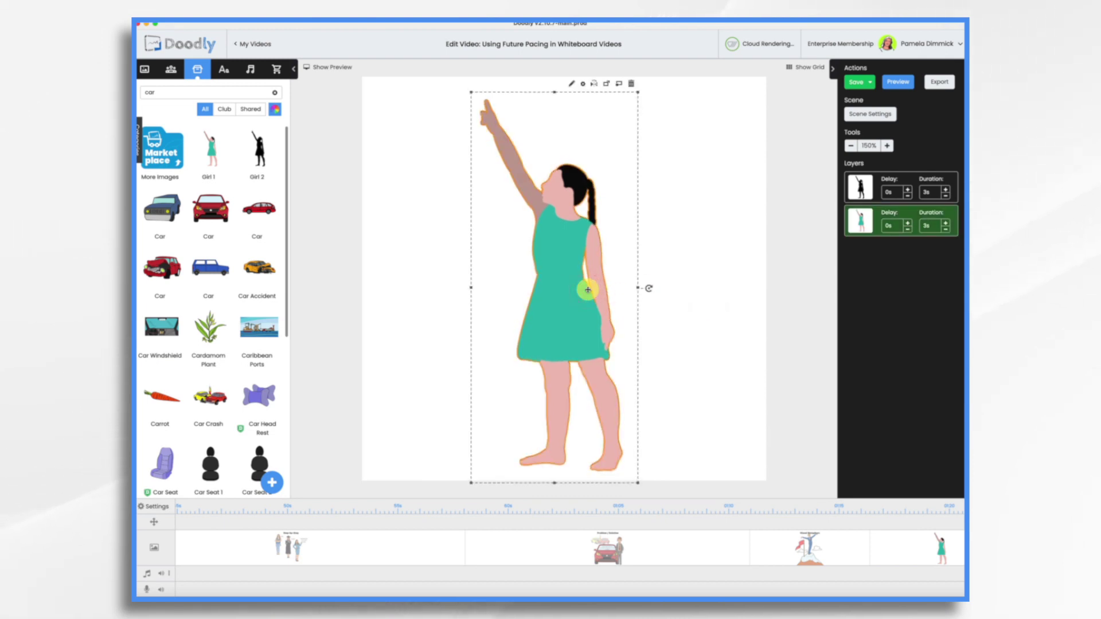
left_click_drag(587, 292, 589, 291)
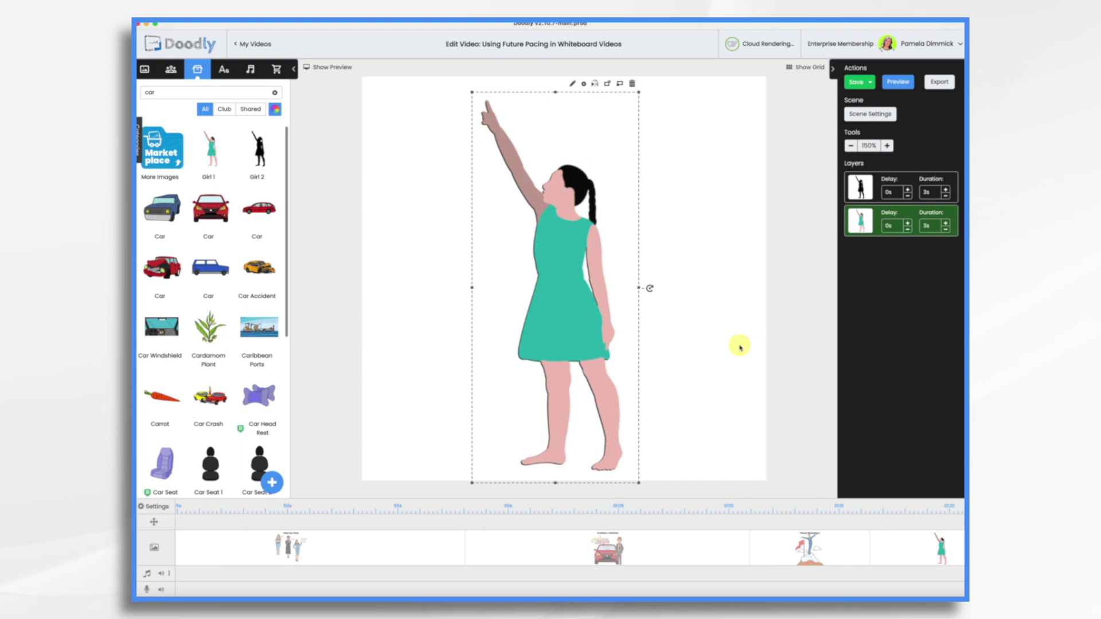
left_click(579, 298)
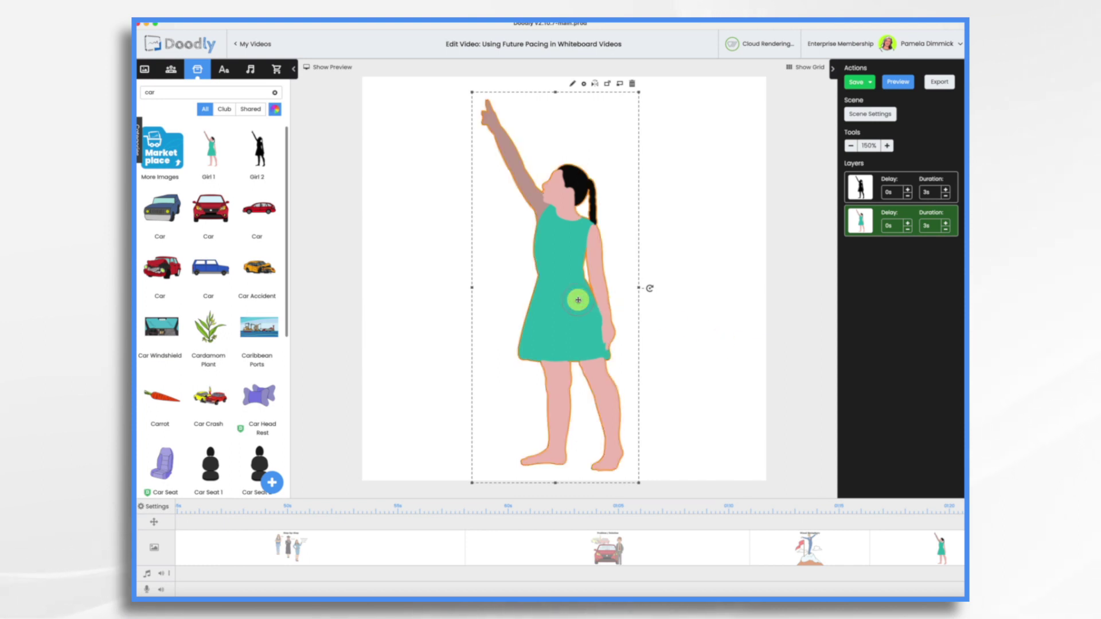
left_click(715, 374)
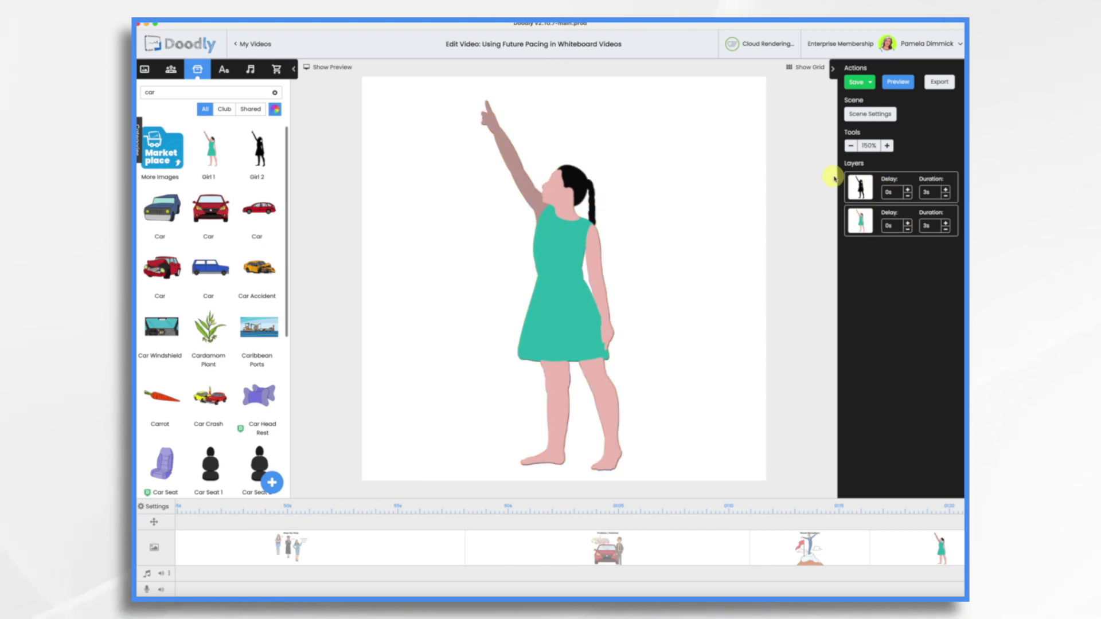
Step: Change the coloured Girl 1's reveal mode from drawing to Fade
left_click(869, 190)
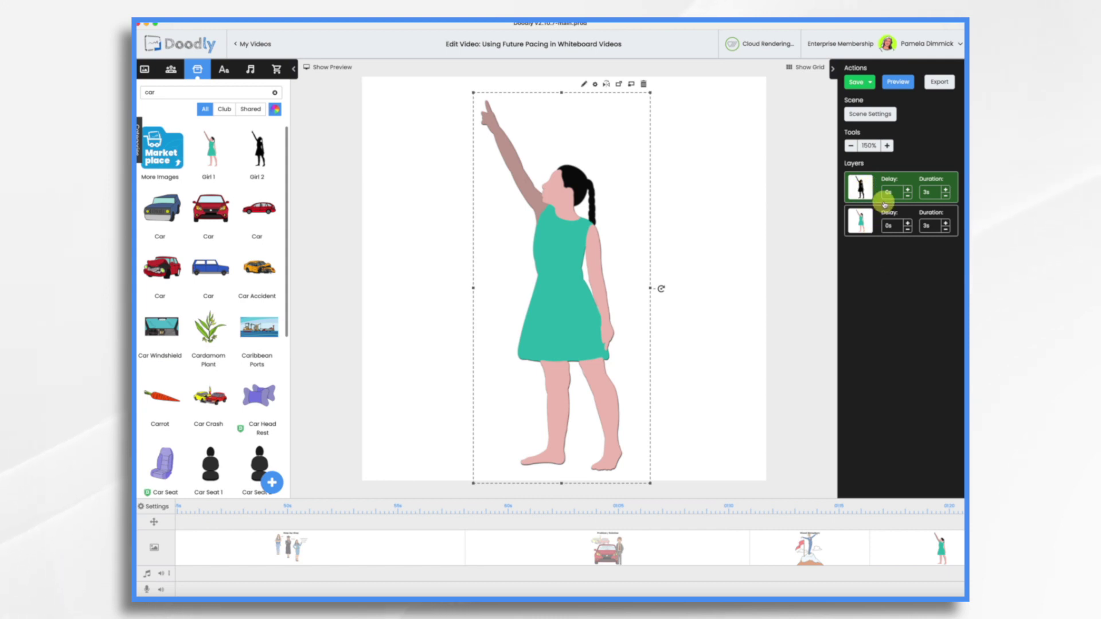
left_click(555, 255)
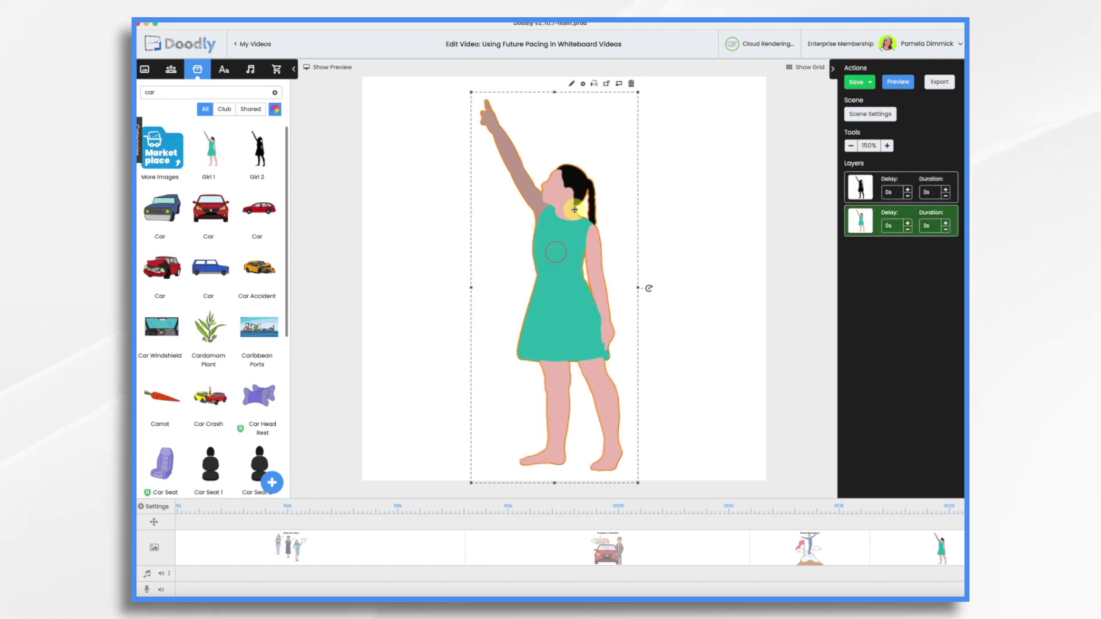
left_click(573, 83)
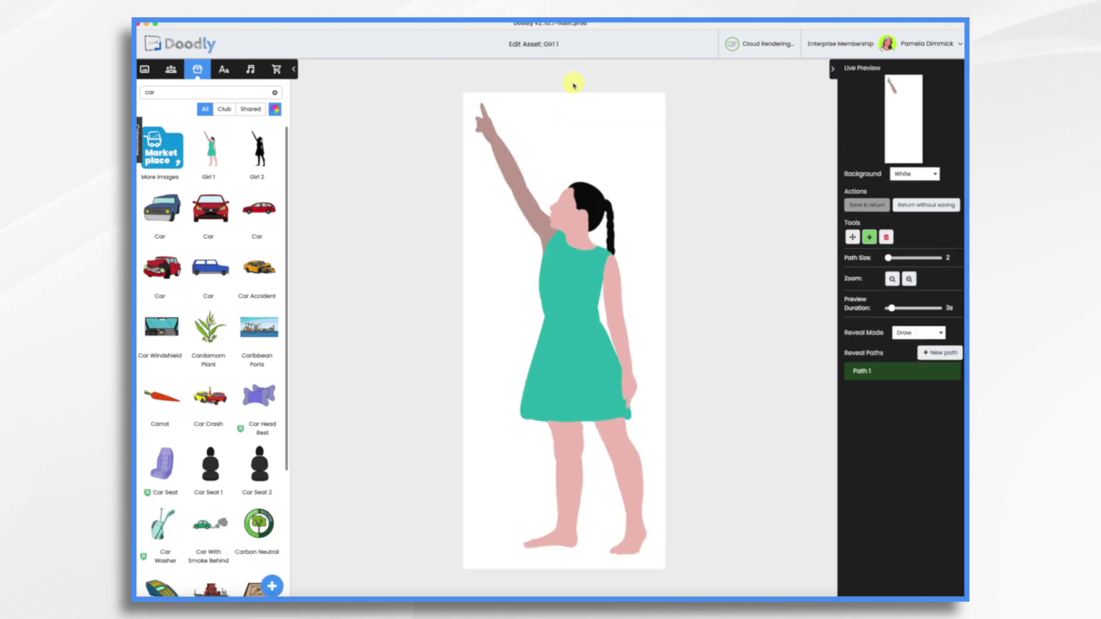
left_click(917, 333)
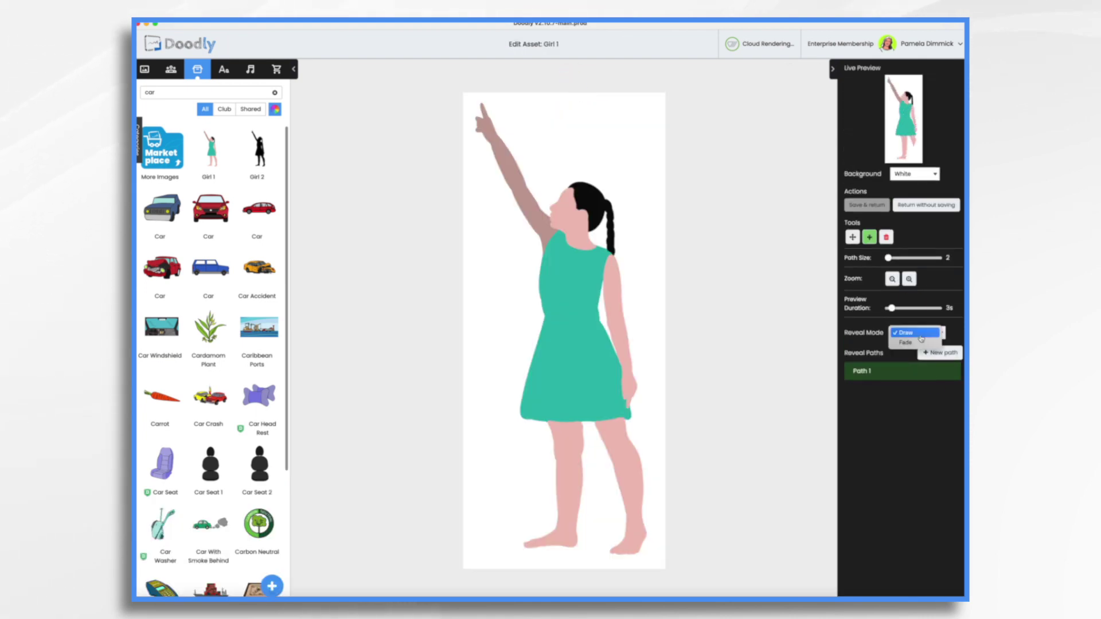
left_click(914, 343)
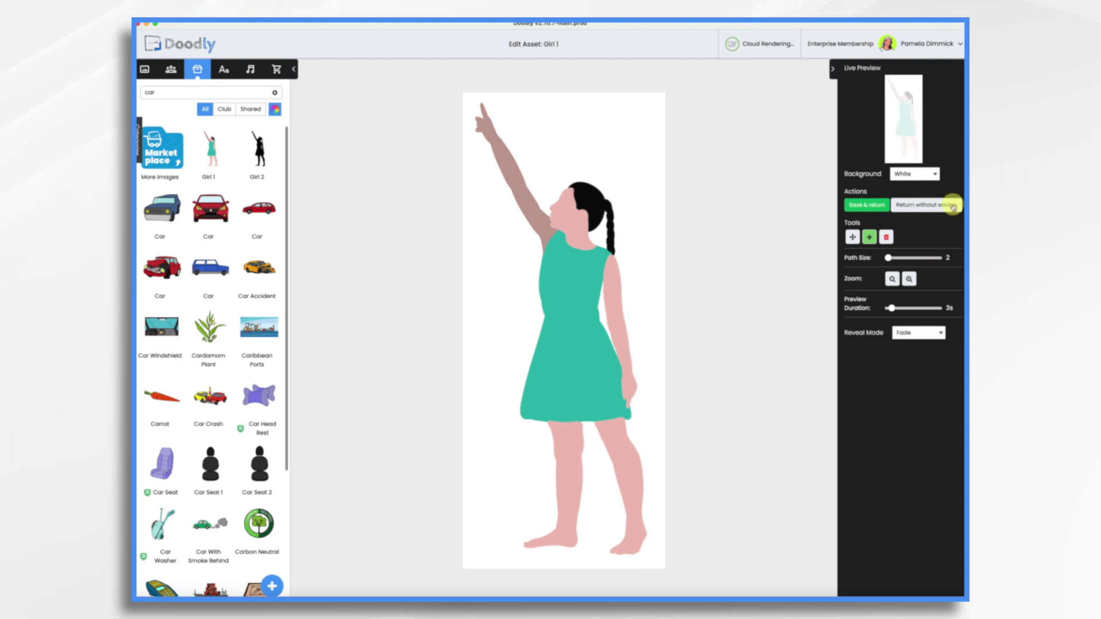
left_click(866, 205)
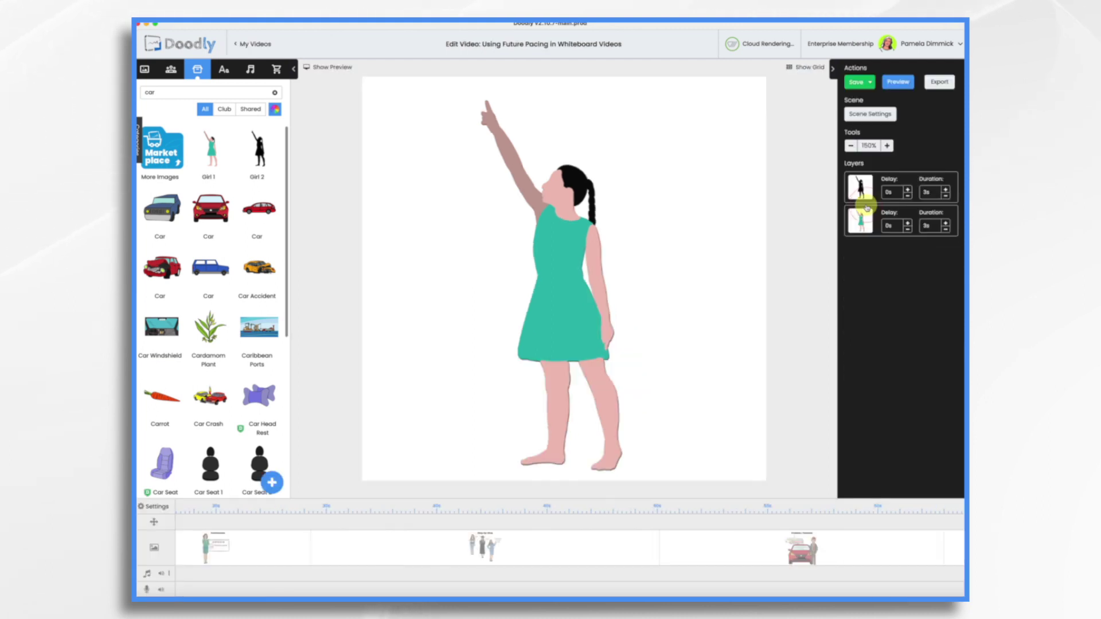
Step: Give the colour girl a 2s delay and cut the silhouette's duration to 0s
left_click(908, 222)
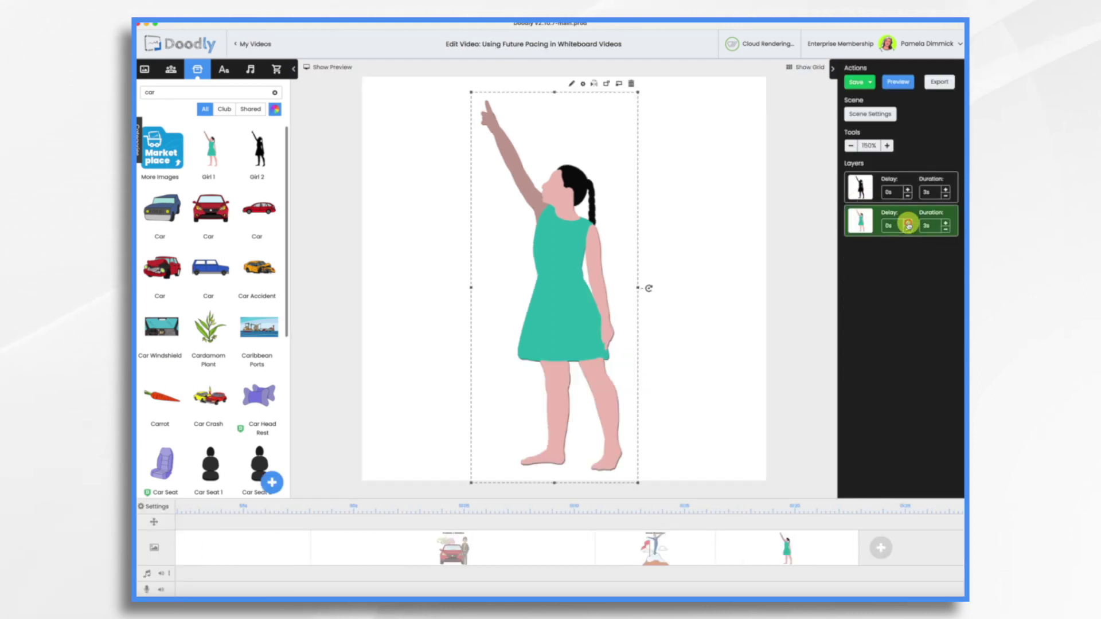
left_click(908, 223)
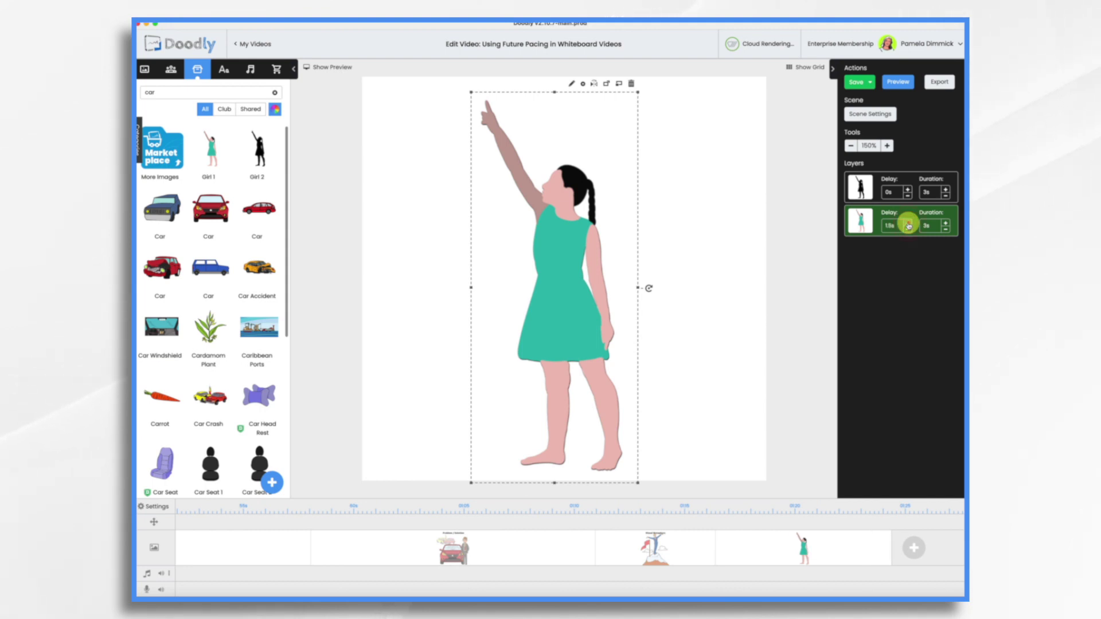
left_click(946, 197)
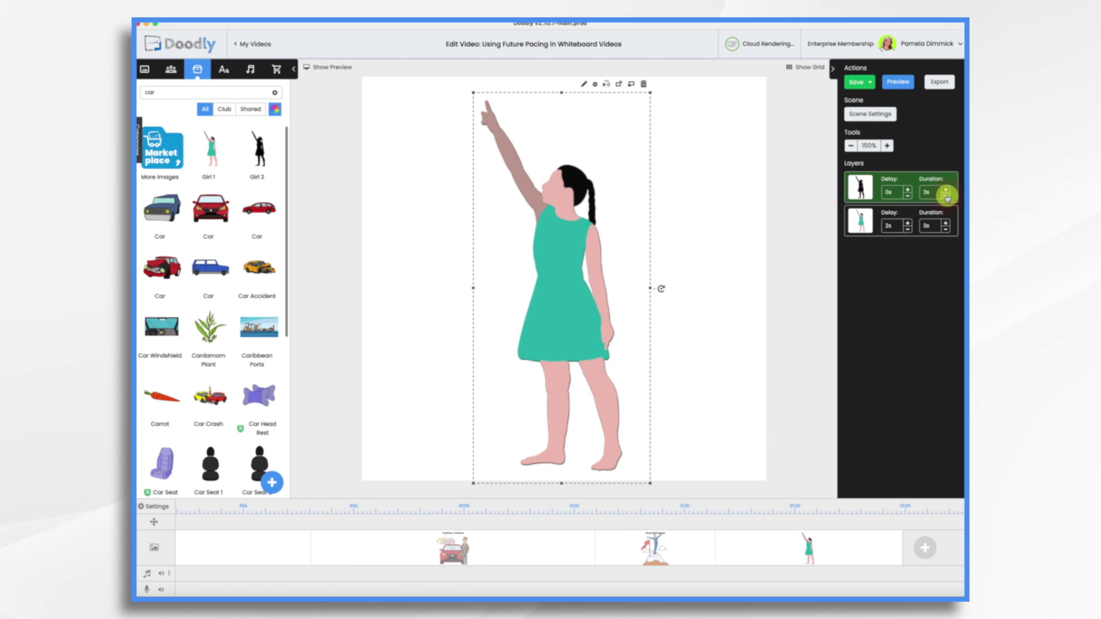
left_click(947, 196)
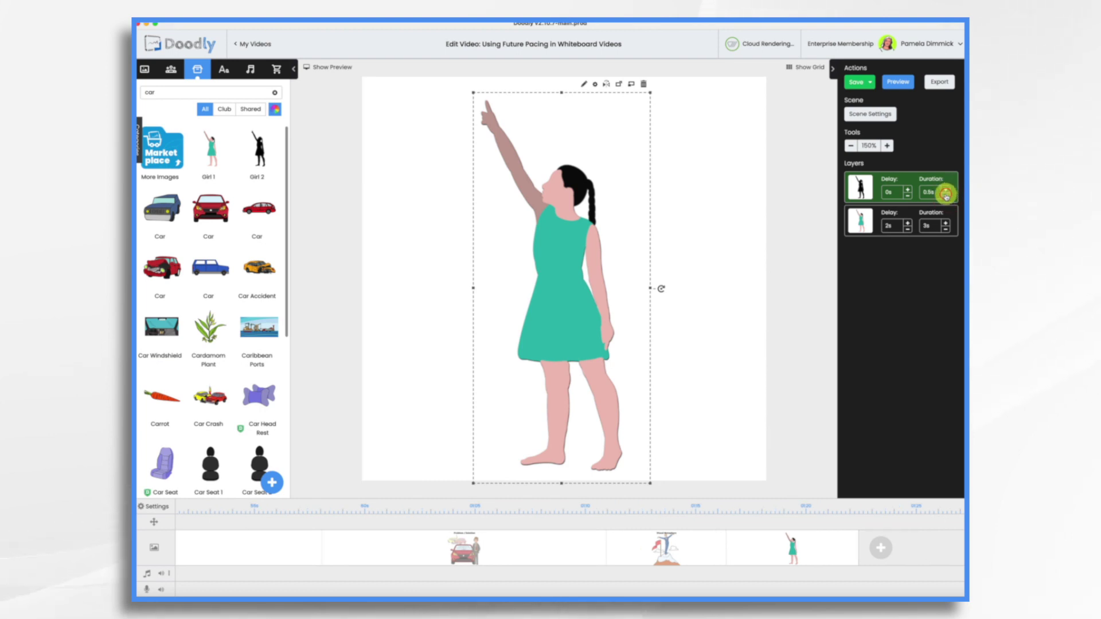
left_click(946, 196)
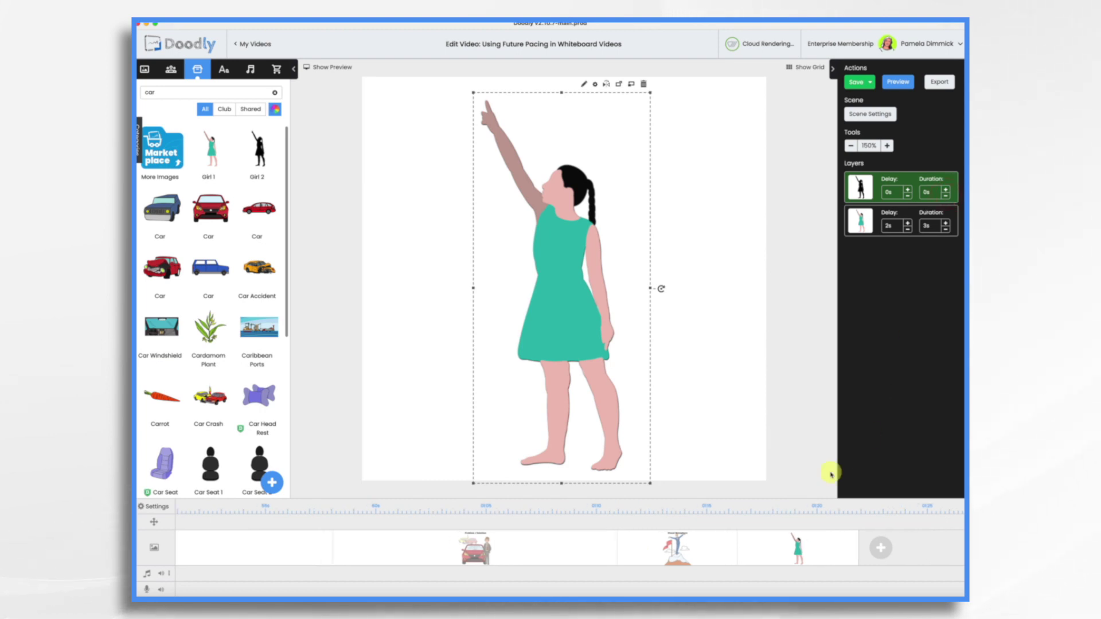
right_click(774, 546)
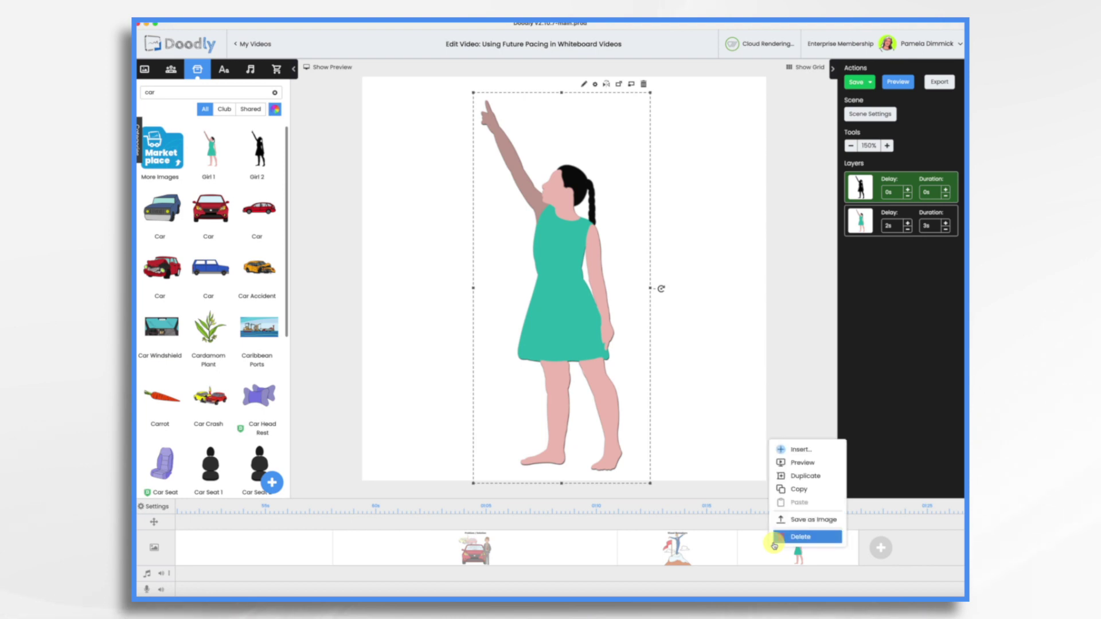
left_click(801, 460)
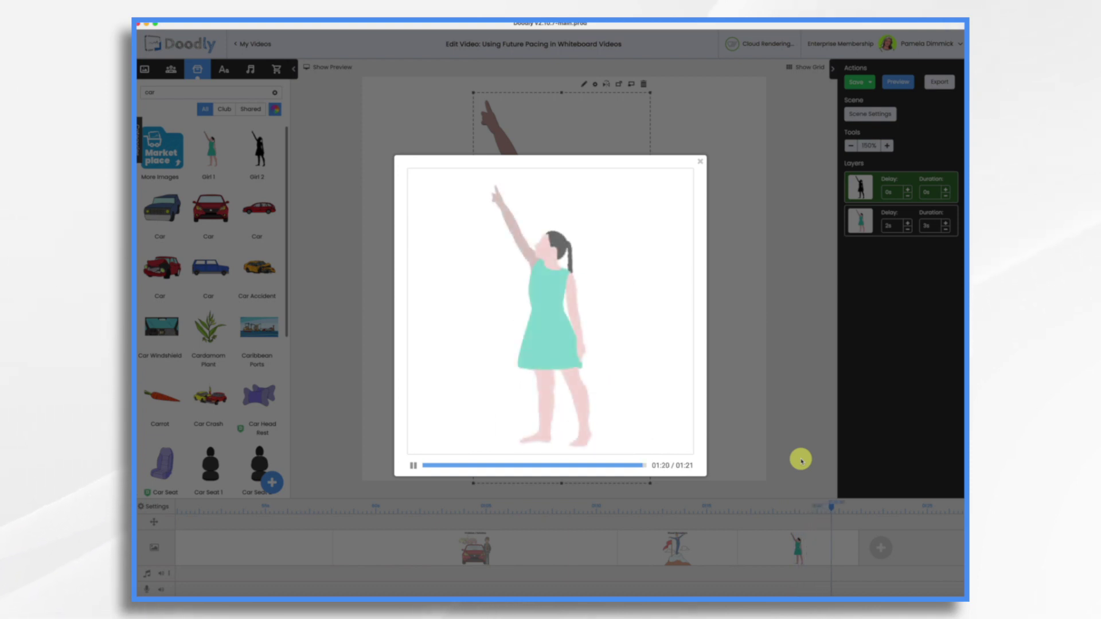
left_click(702, 163)
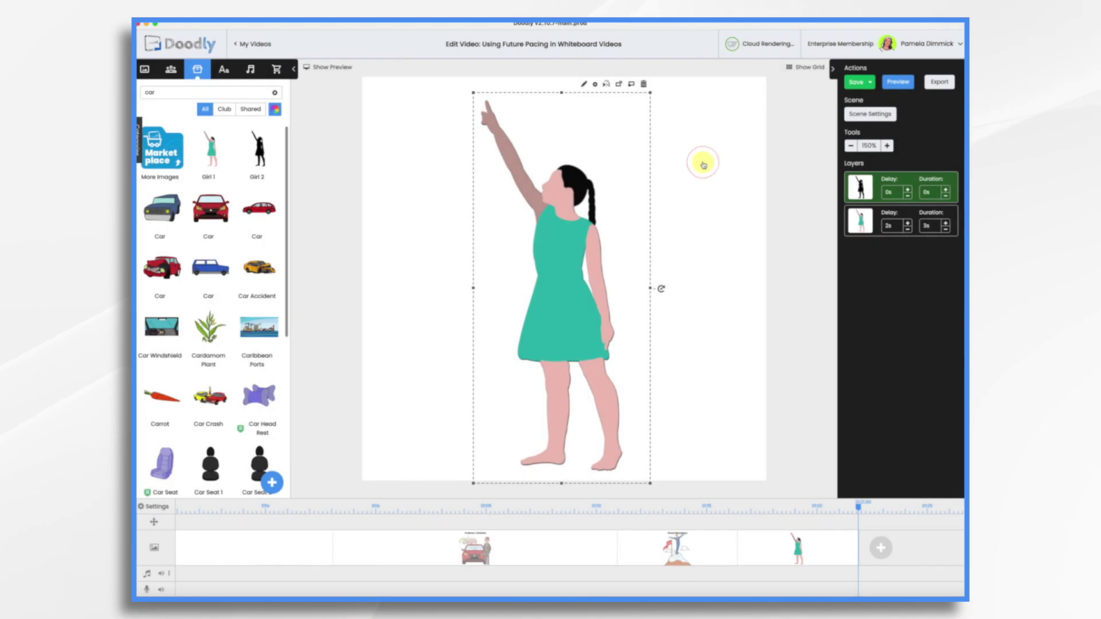
left_click(154, 510)
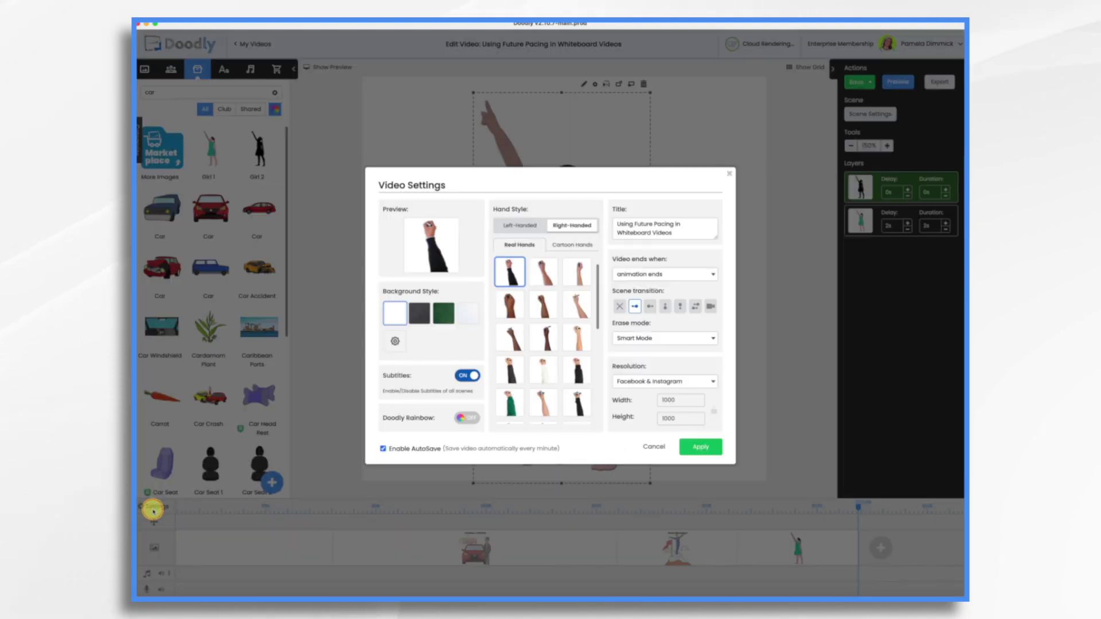
Step: Keep Smart Mode as the erase mode and apply the video settings
left_click(626, 341)
key("Escape")
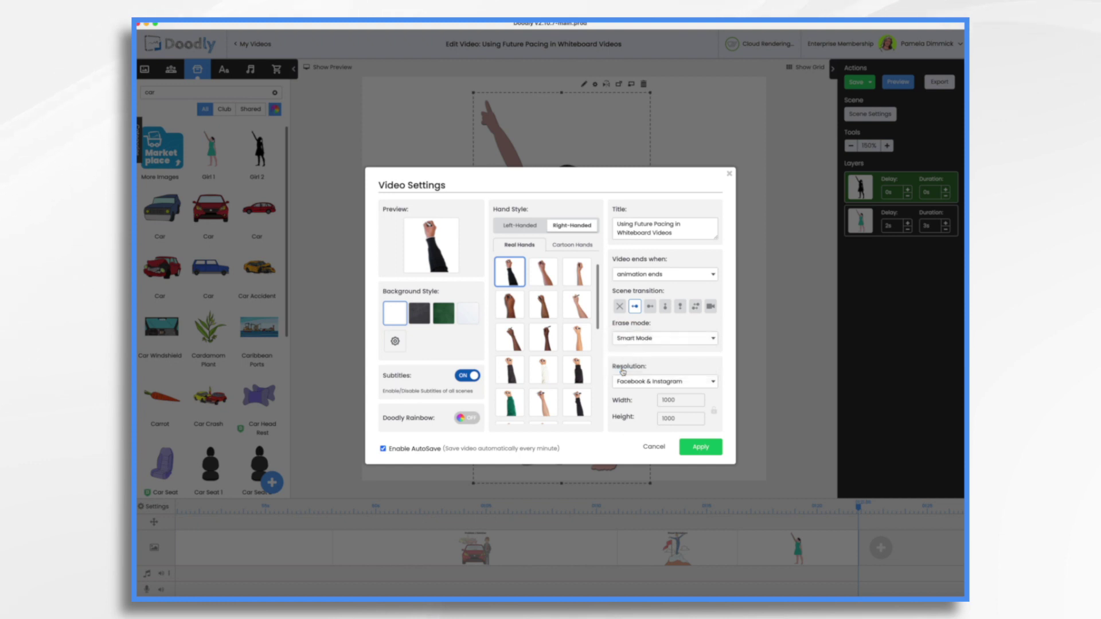
left_click(699, 446)
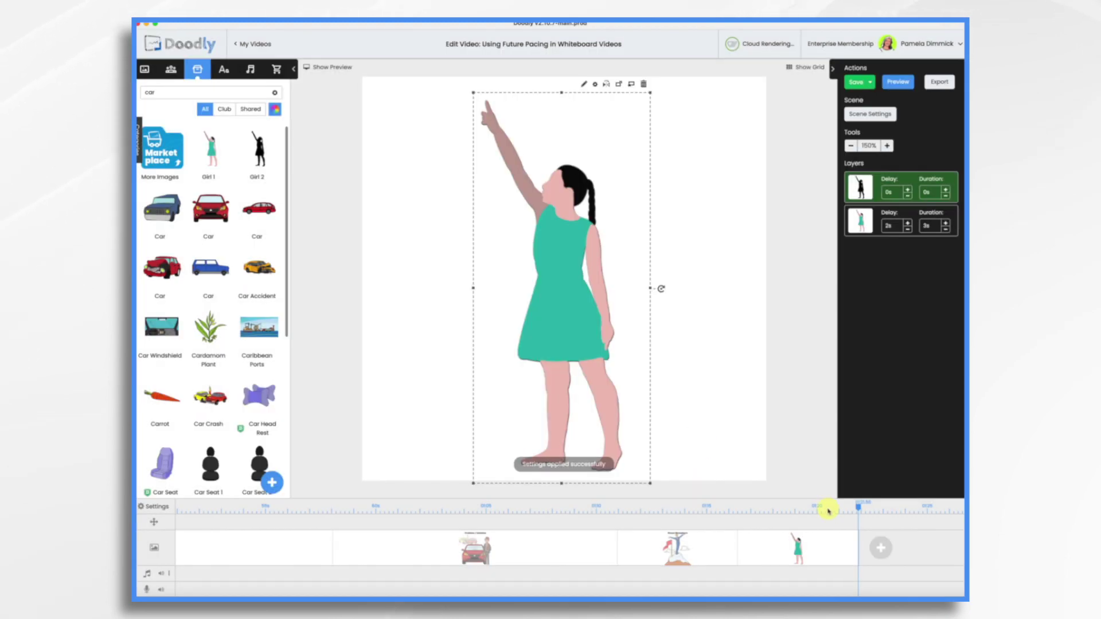
Step: Preview the pointing-girl scene and close the preview
right_click(816, 555)
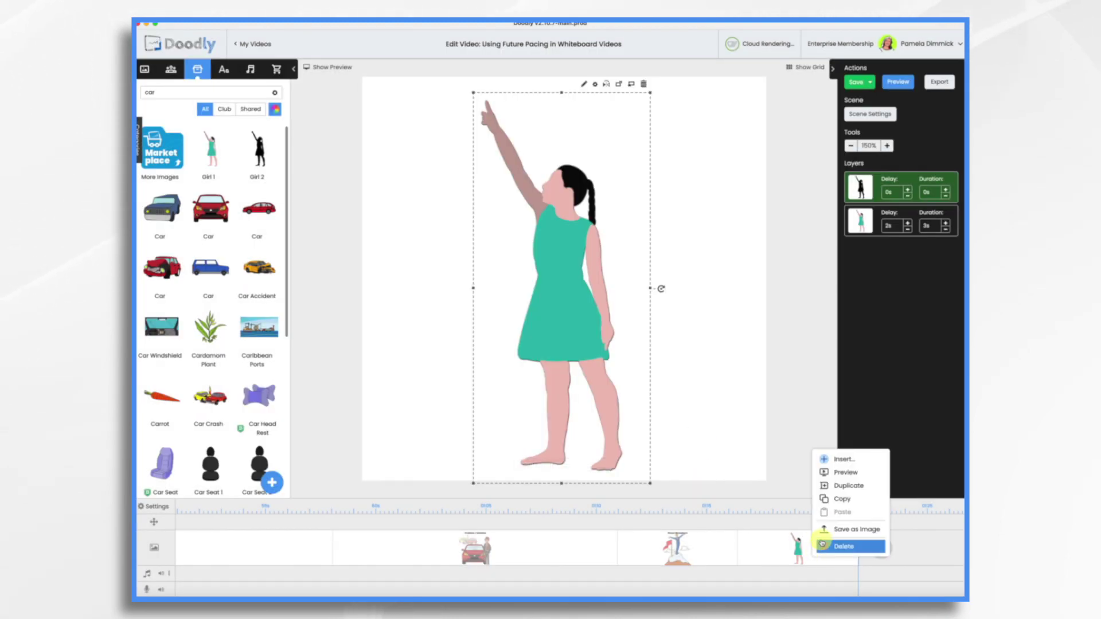
left_click(837, 472)
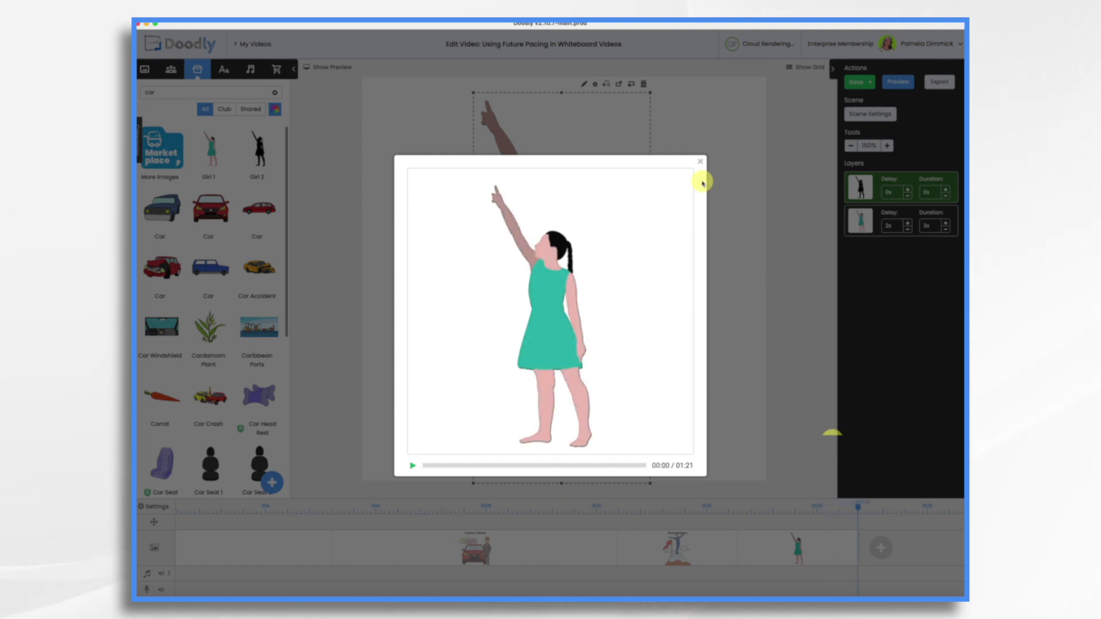
left_click(699, 162)
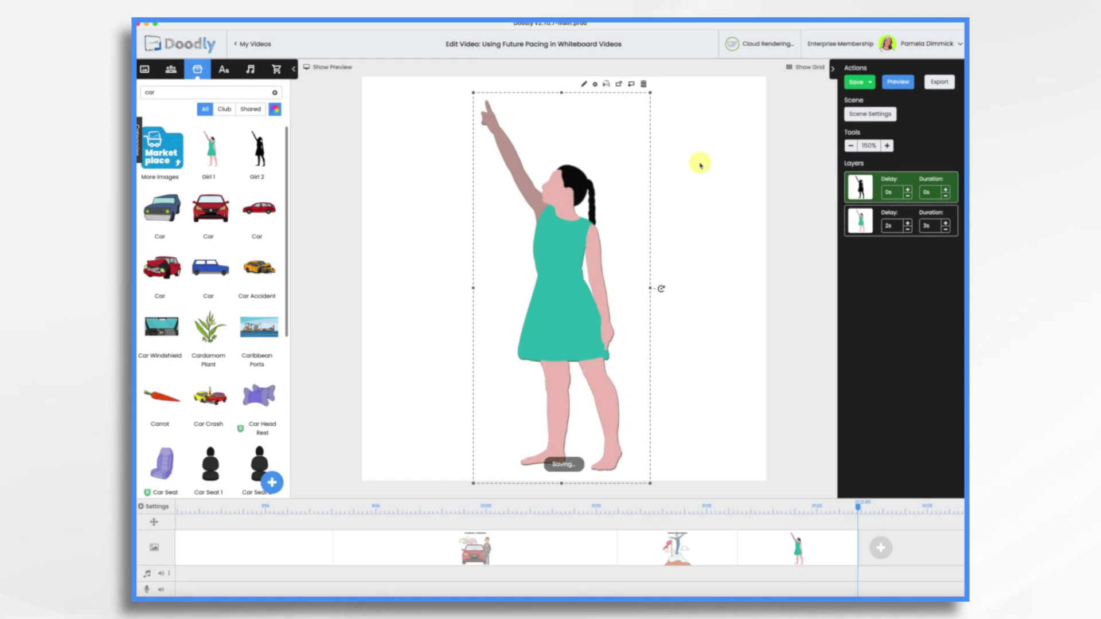
left_click(224, 70)
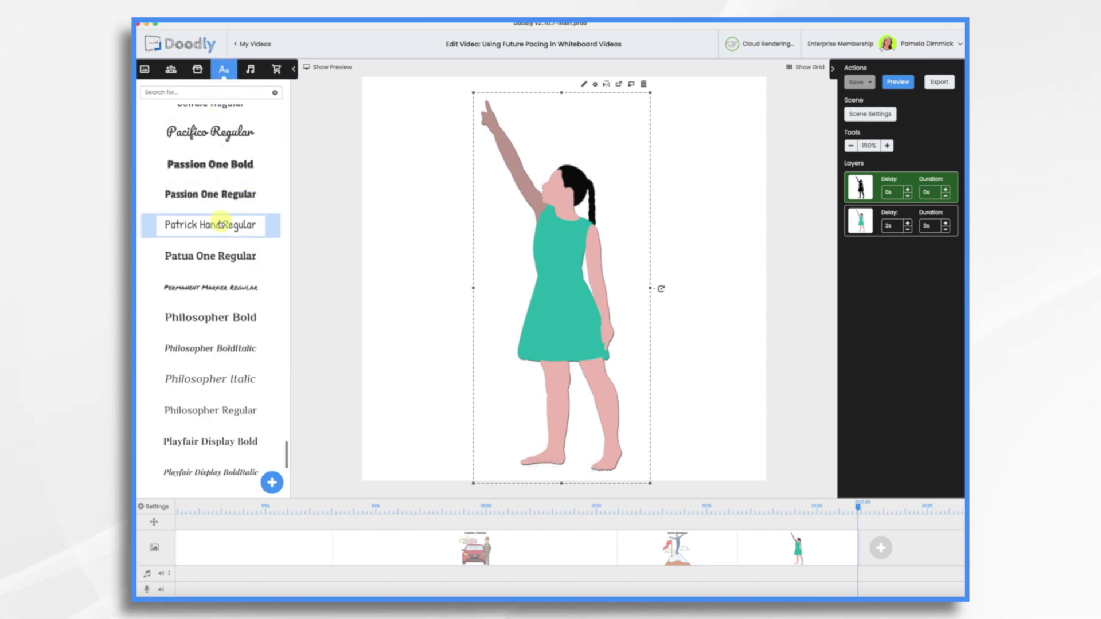
Step: Add an Architects Daughter text layer reading 'From Confused'
scroll(222, 255, "down", 5)
scroll(223, 256, "up", 10)
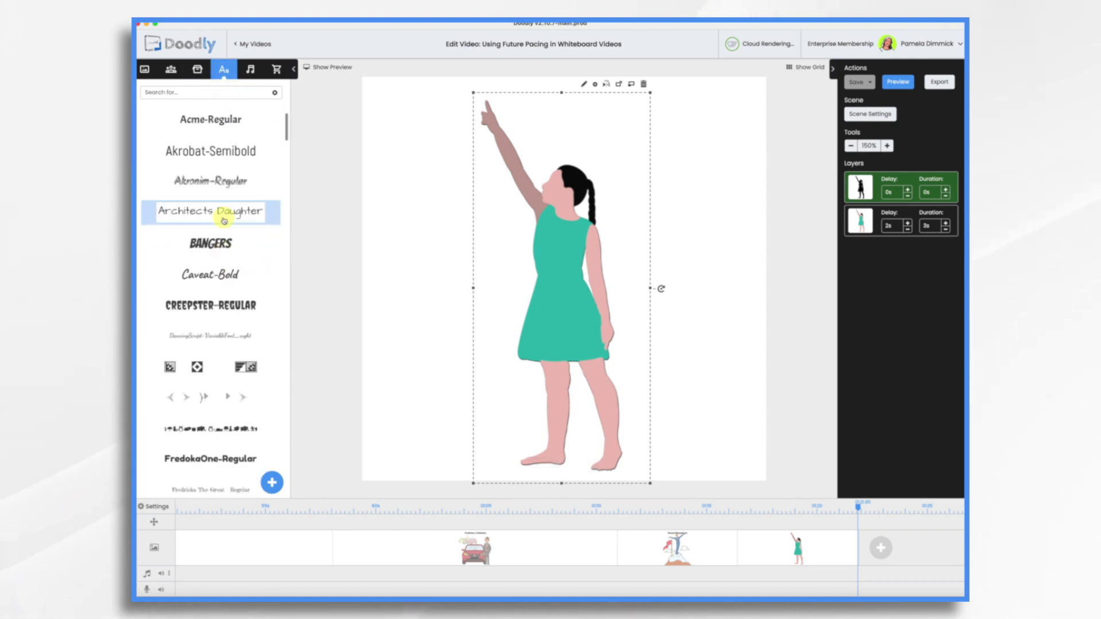
left_click_drag(223, 216, 436, 158)
left_click(539, 154)
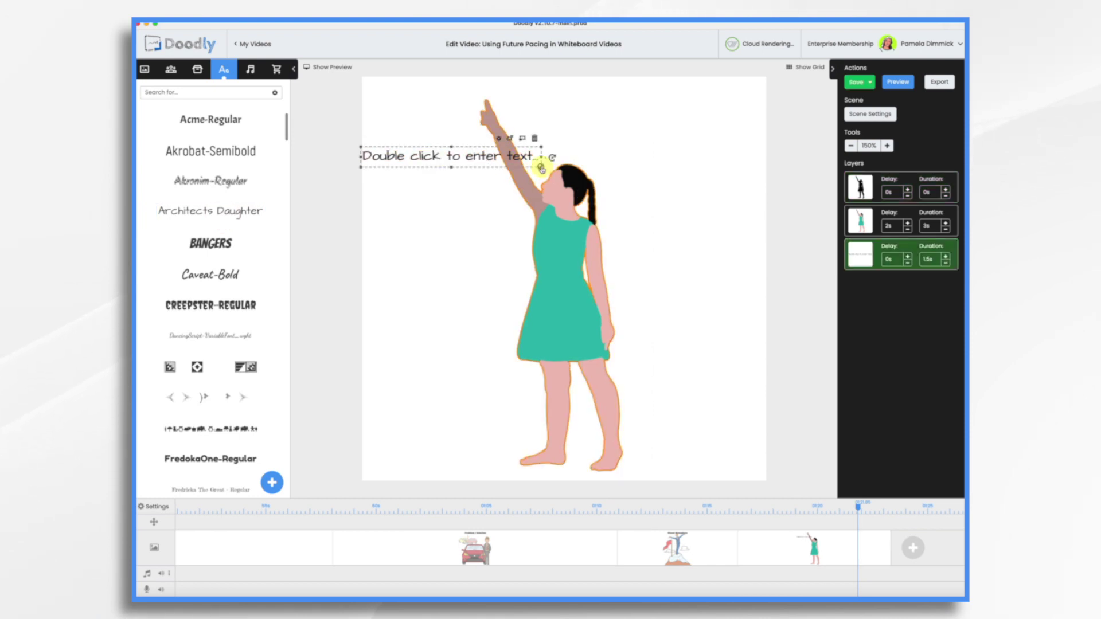
double_click(427, 152)
triple_click(575, 273)
type("From Confused")
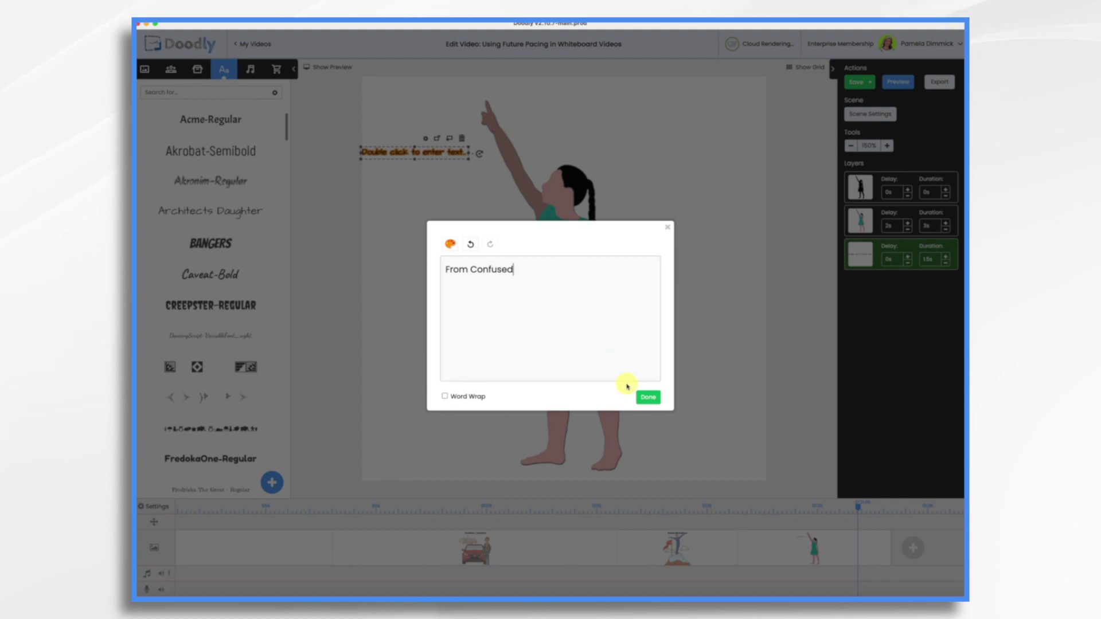
left_click(647, 398)
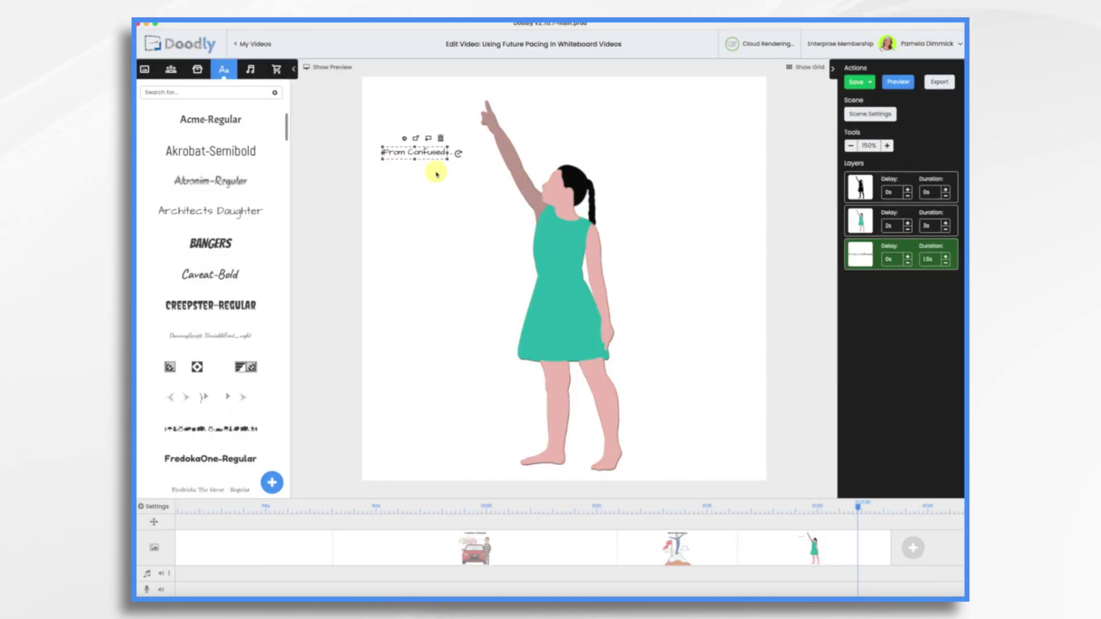
Step: Enlarge 'From Confused', move it to the top-left, and paste a copy to its right
left_click_drag(447, 162, 493, 189)
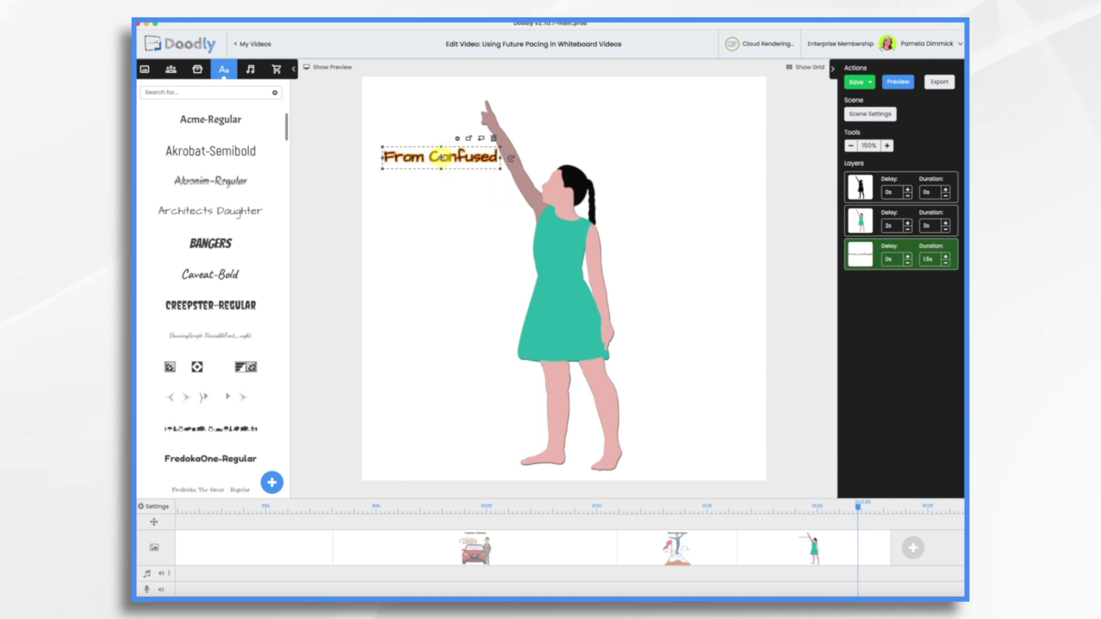
left_click_drag(440, 156, 423, 91)
left_click(623, 129)
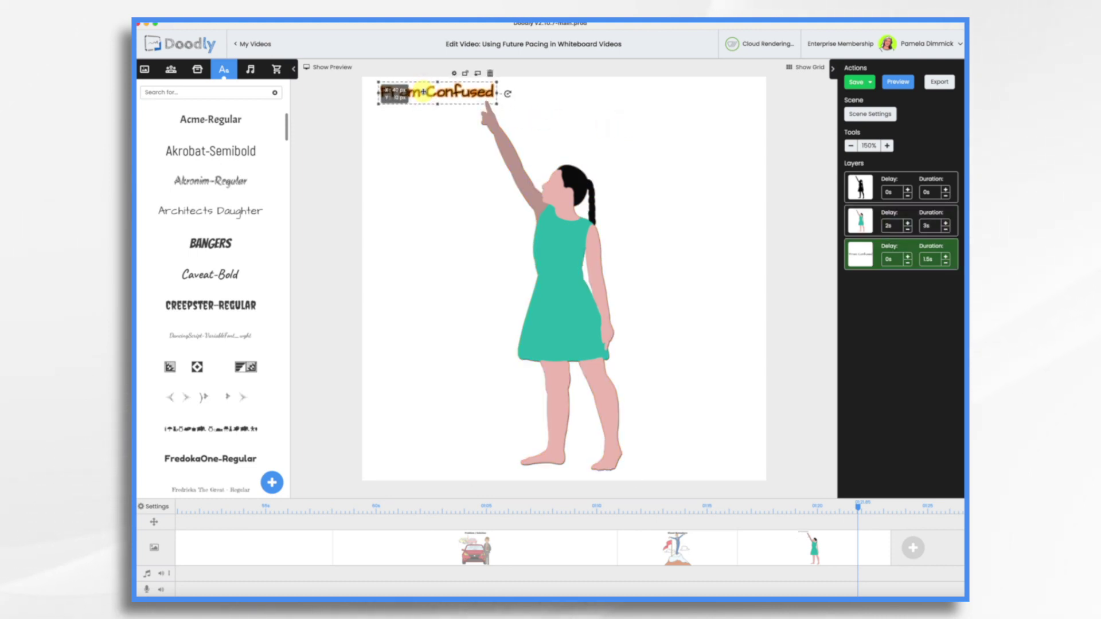
left_click(210, 210)
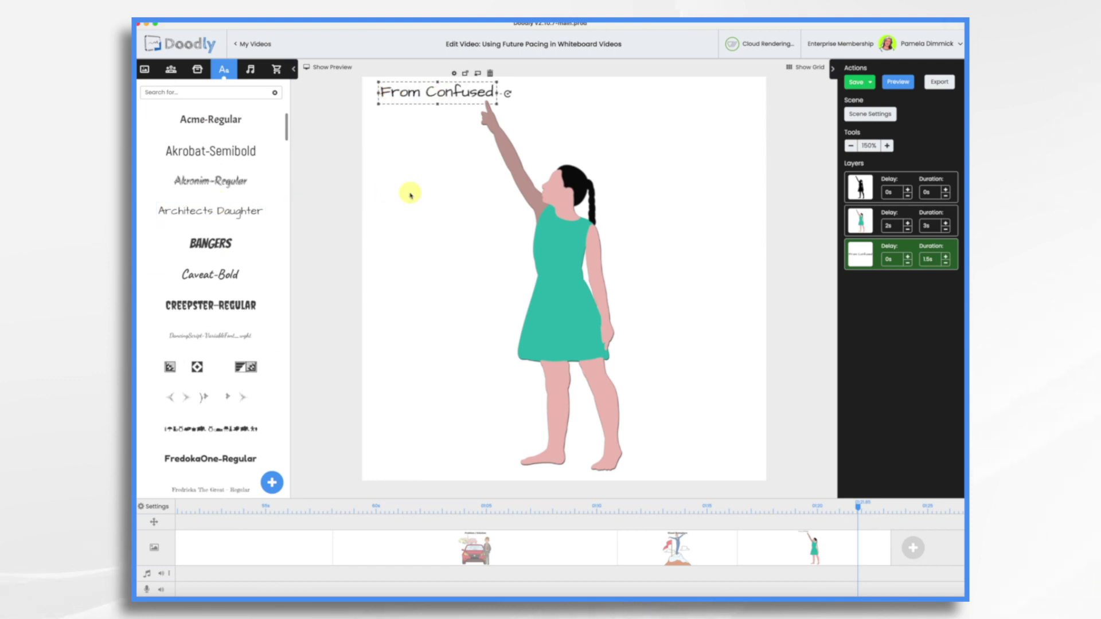
key("super+v")
left_click_drag(451, 90, 588, 90)
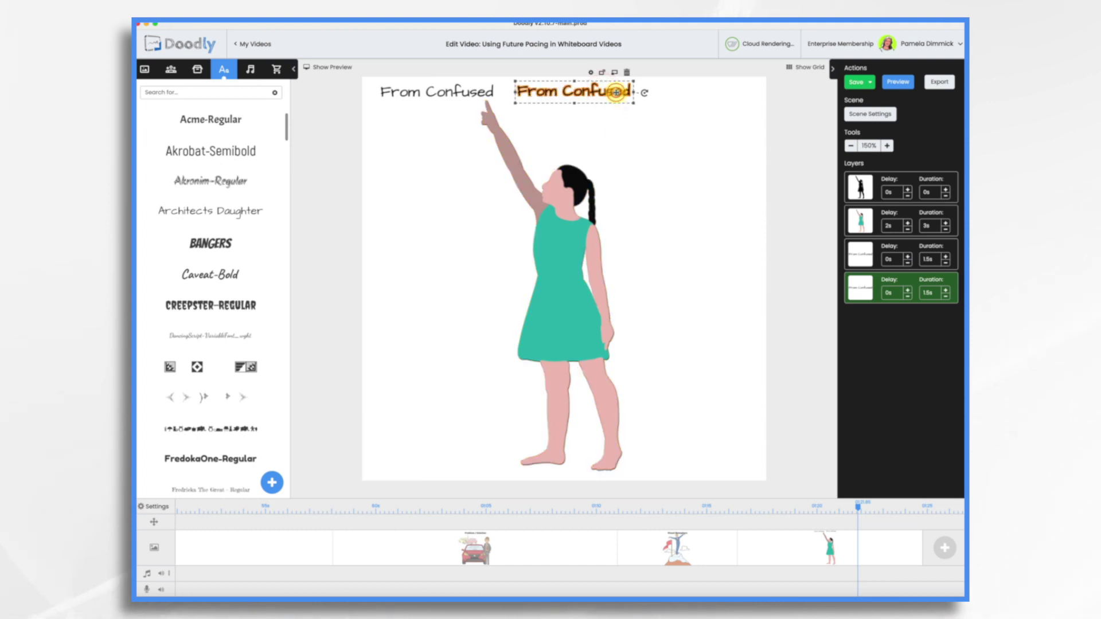
Step: Retype the copy as 'To Confident' and place it right after 'From Confused'
double_click(616, 92)
triple_click(526, 277)
type("To Confidd")
key("BackSpace")
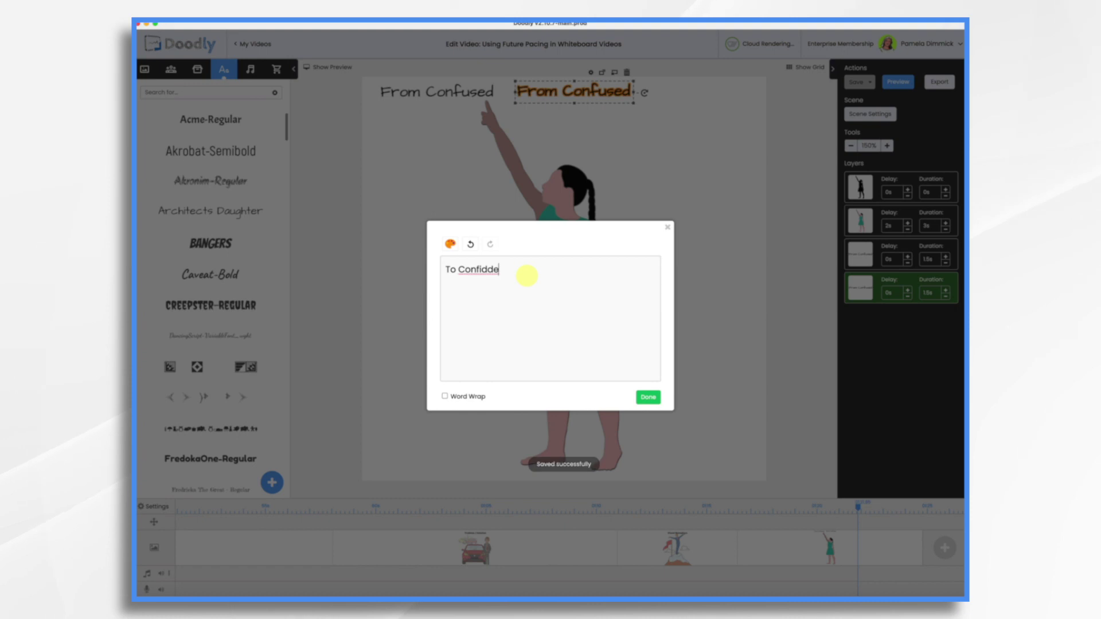
type("ent")
left_click(649, 398)
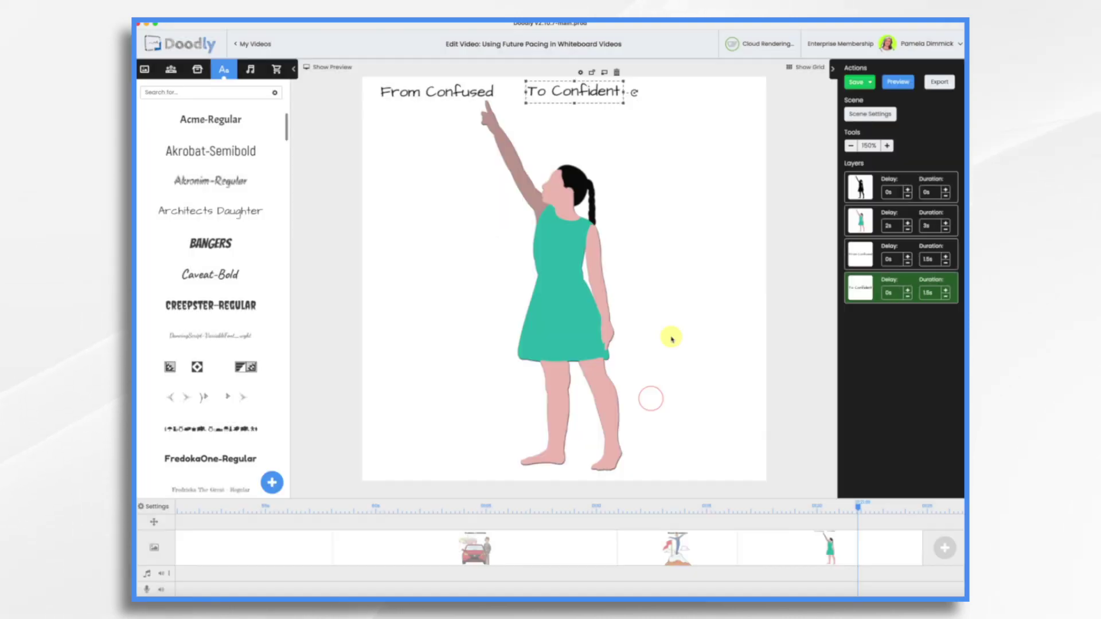
left_click_drag(580, 88, 554, 90)
Step: Move both girl figures right and order the 'From Confused' layer before the colour girl
left_click(849, 220)
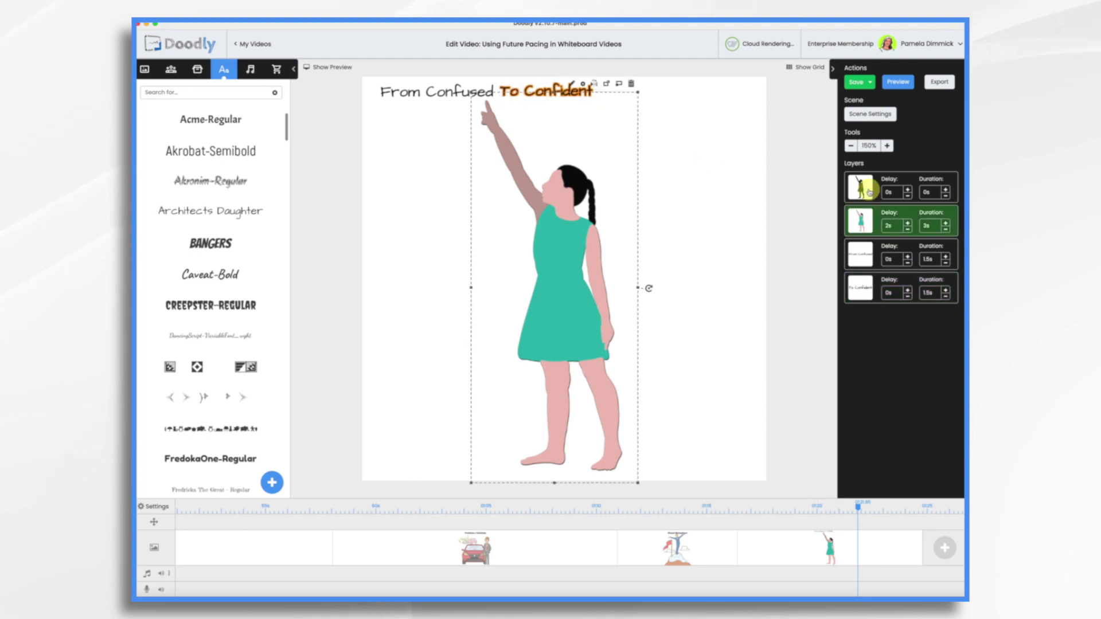
left_click(846, 191, "shift")
left_click(561, 206)
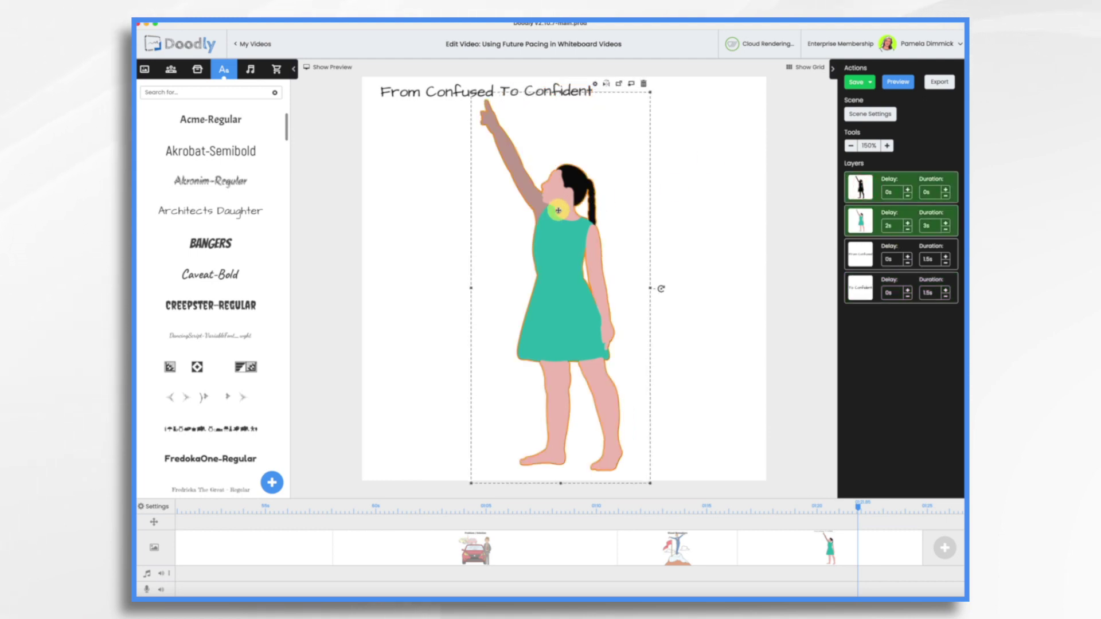
left_click_drag(556, 235, 627, 239)
left_click(862, 260)
left_click_drag(863, 260, 863, 224)
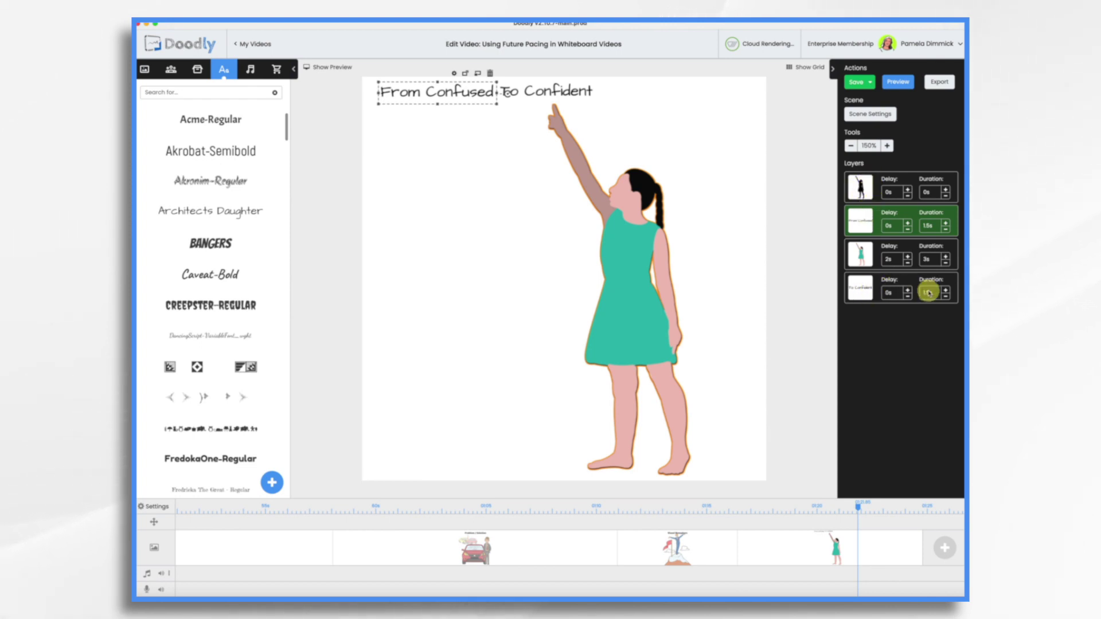
right_click(799, 547)
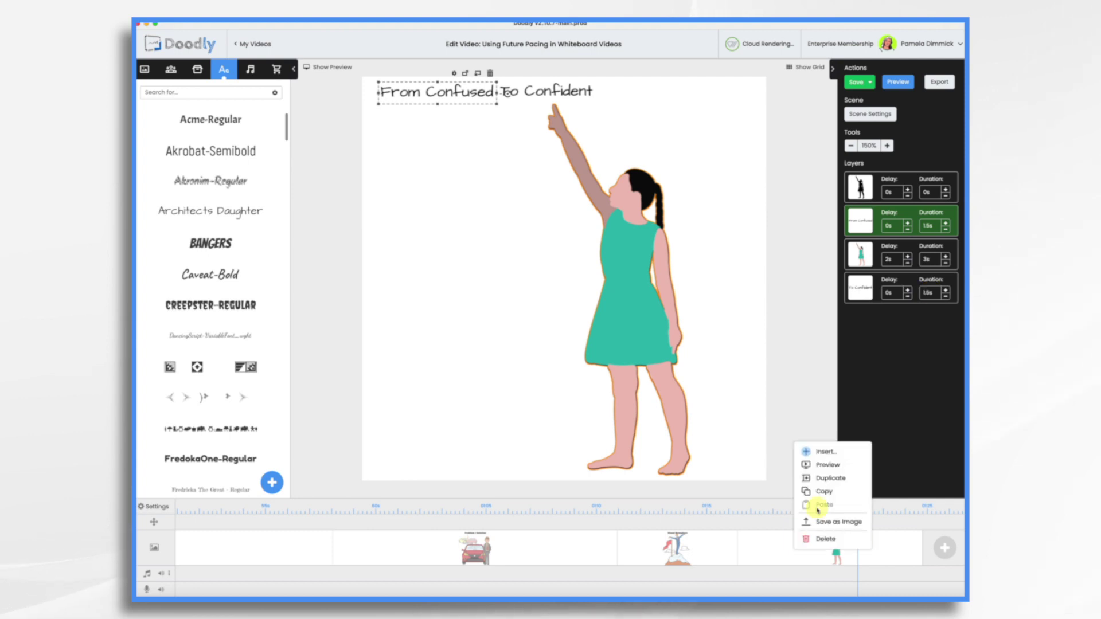
left_click(825, 465)
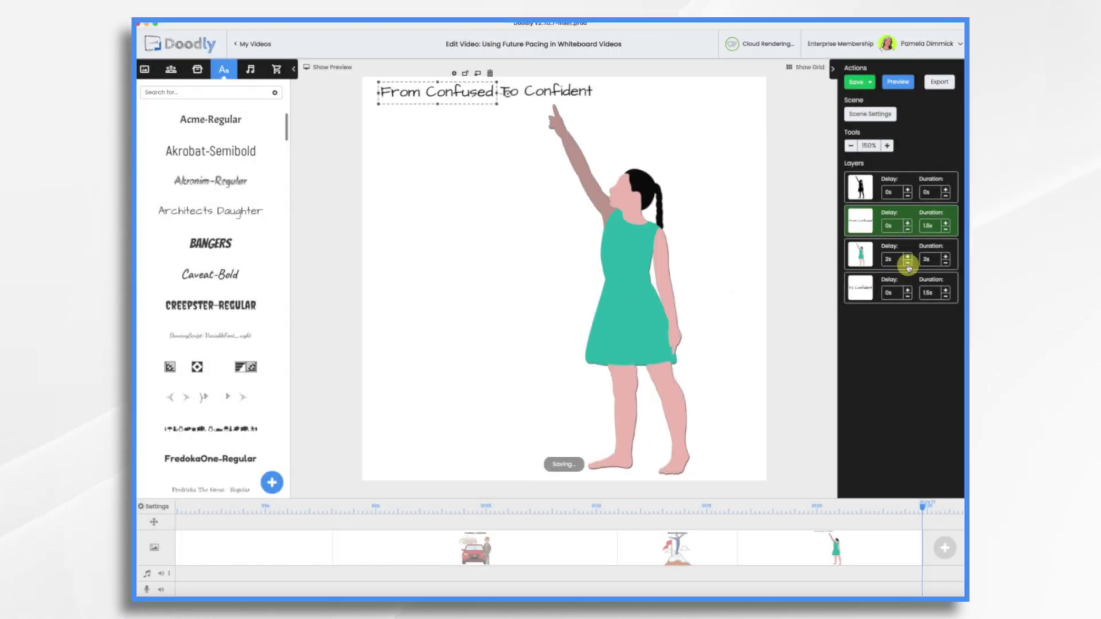
Step: Set the colour girl layer's Delay to 0s and its Duration from 3s to 1.5s
left_click(907, 264)
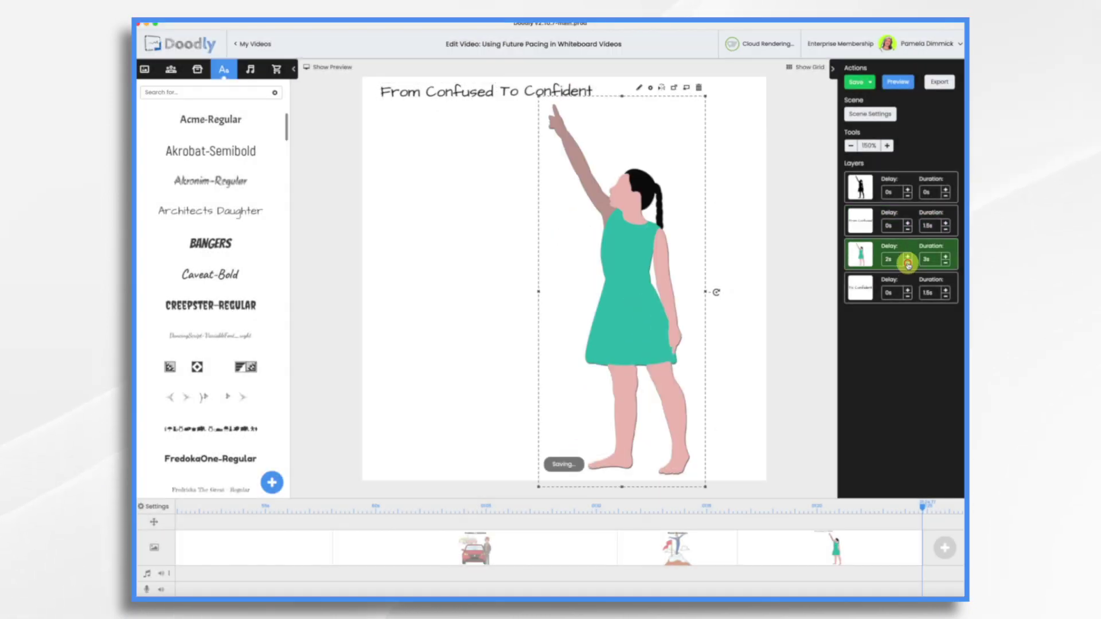
left_click(908, 264)
left_click(907, 263)
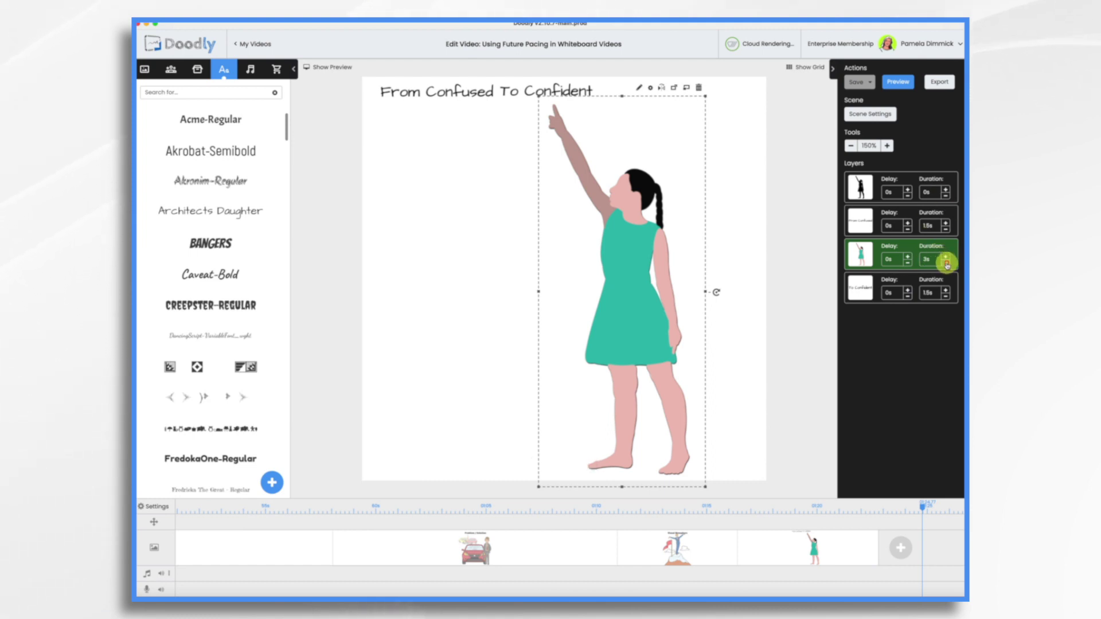
left_click(946, 263)
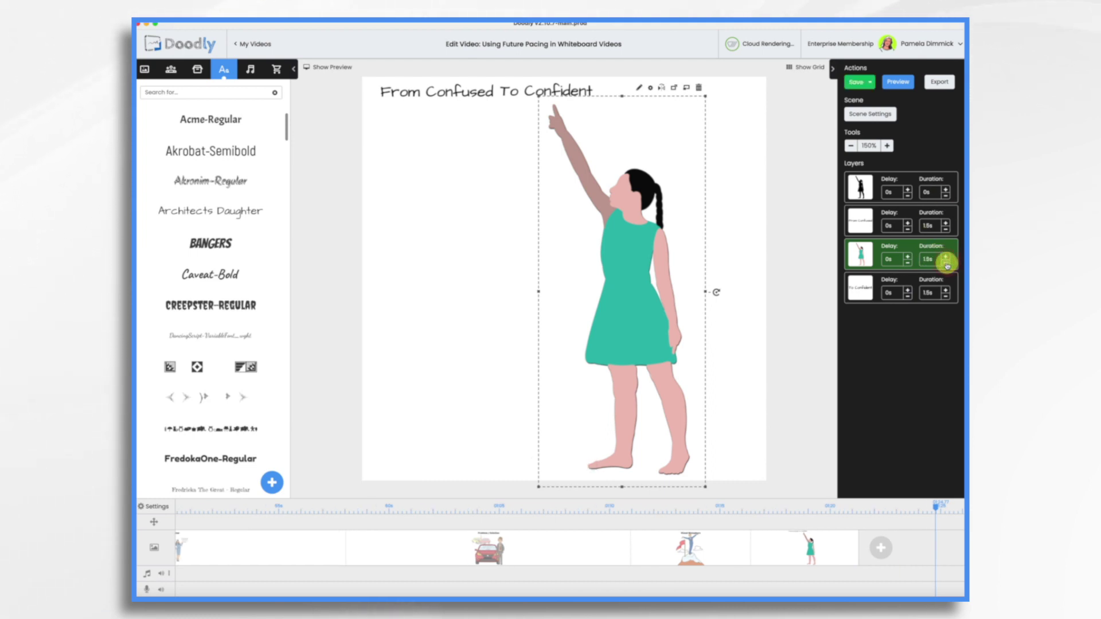
left_click(946, 263)
right_click(775, 552)
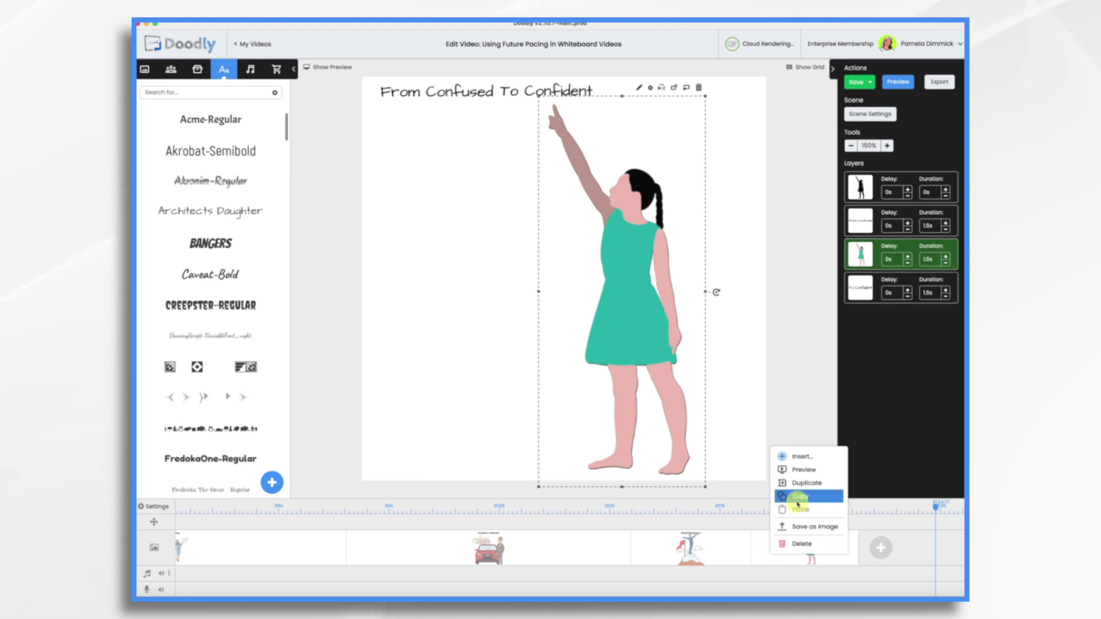
left_click(804, 470)
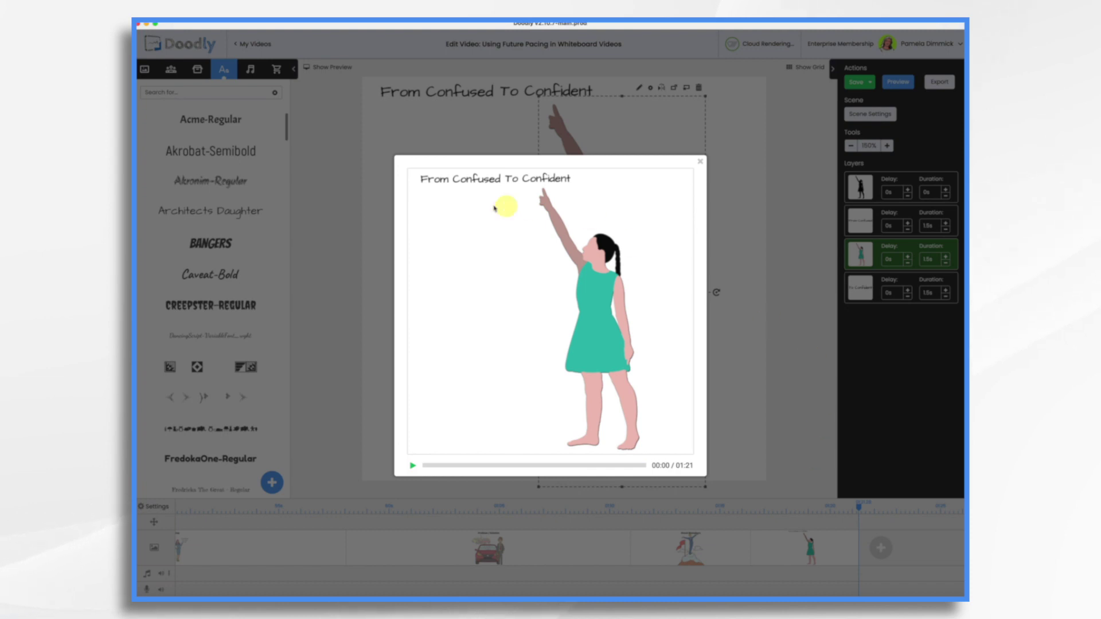
left_click(700, 163)
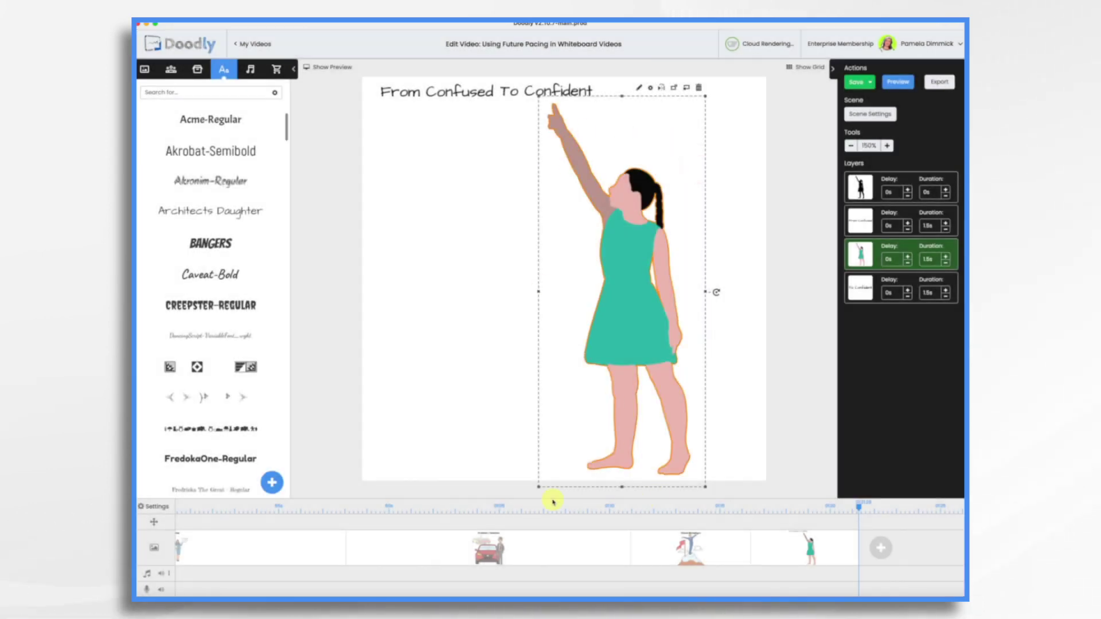